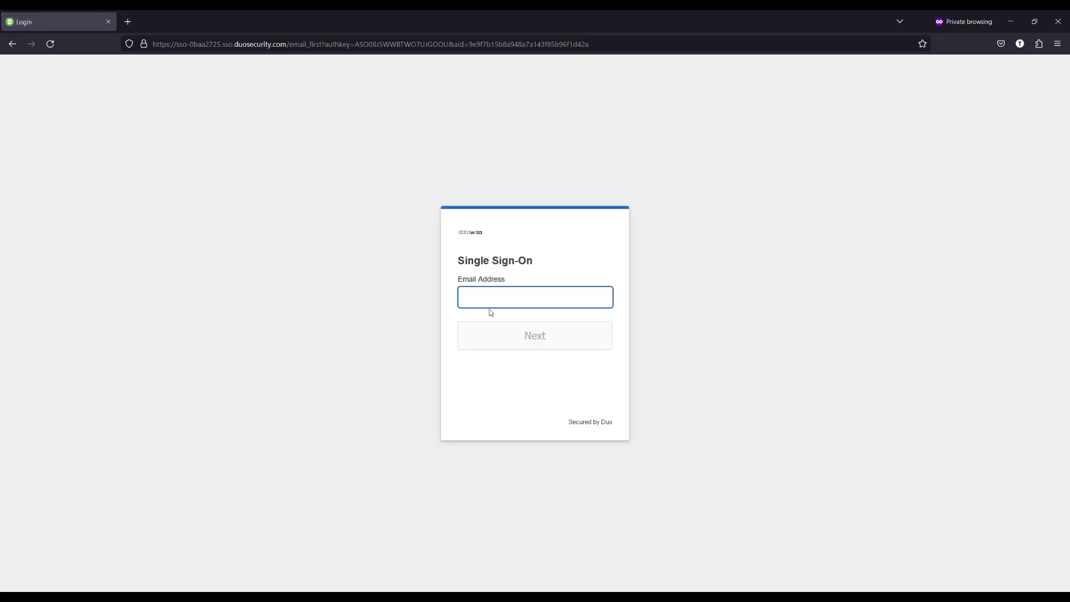
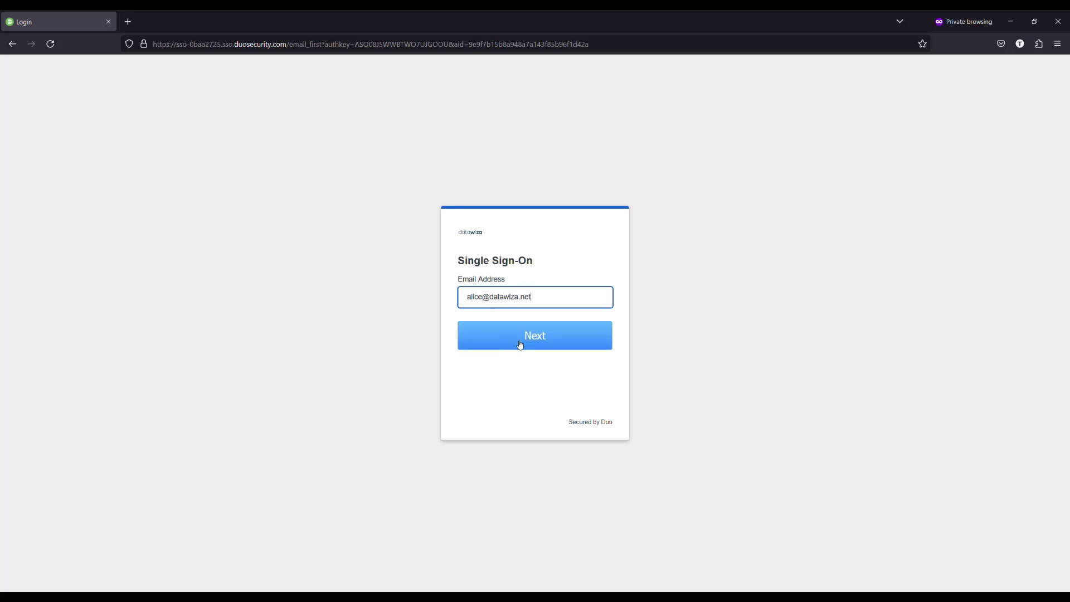
# Sign in to Duo Single Sign-On with the user's e-mail address and account password.
pyautogui.click(521, 345)
pyautogui.write('***********')
pyautogui.click(545, 356)
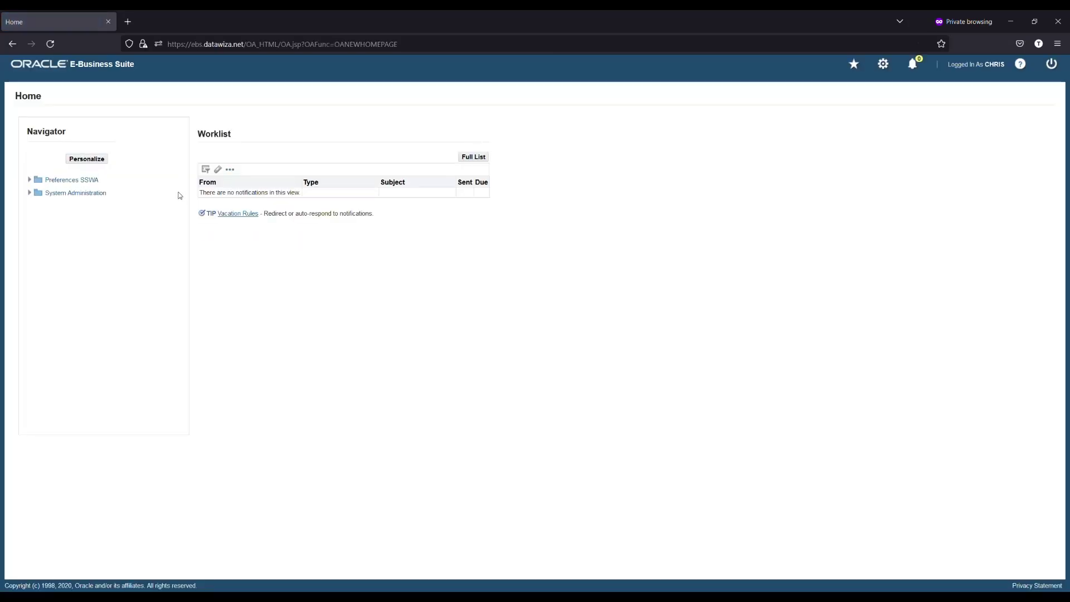
# Expand the Preferences SSWA folder in the EBS Navigator.
pyautogui.click(30, 180)
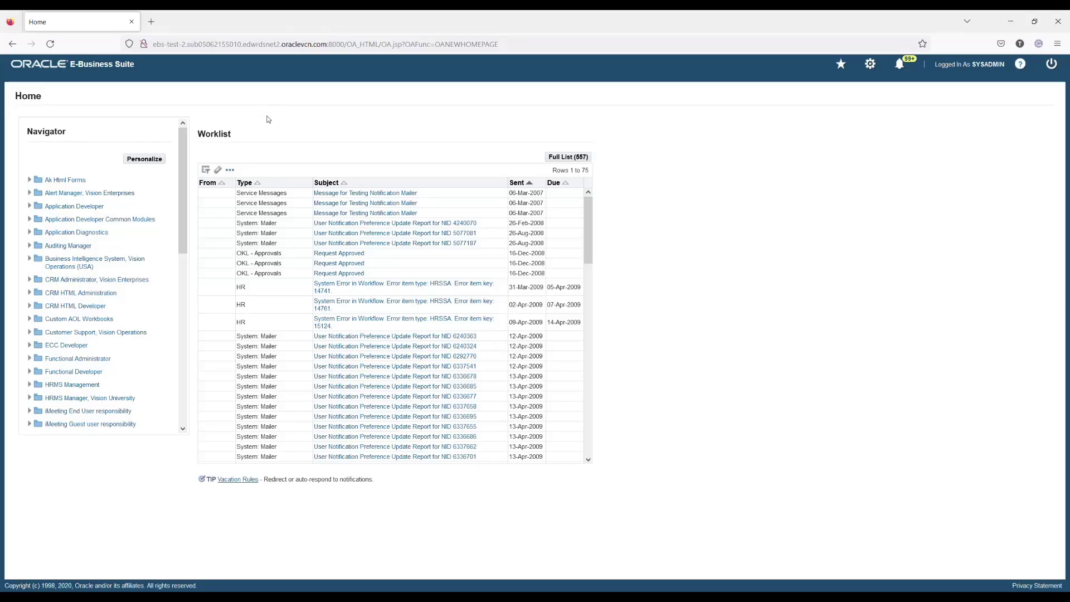
# Open User Management and start registering a new User Account.
pyautogui.scroll(-10, 122, 299)
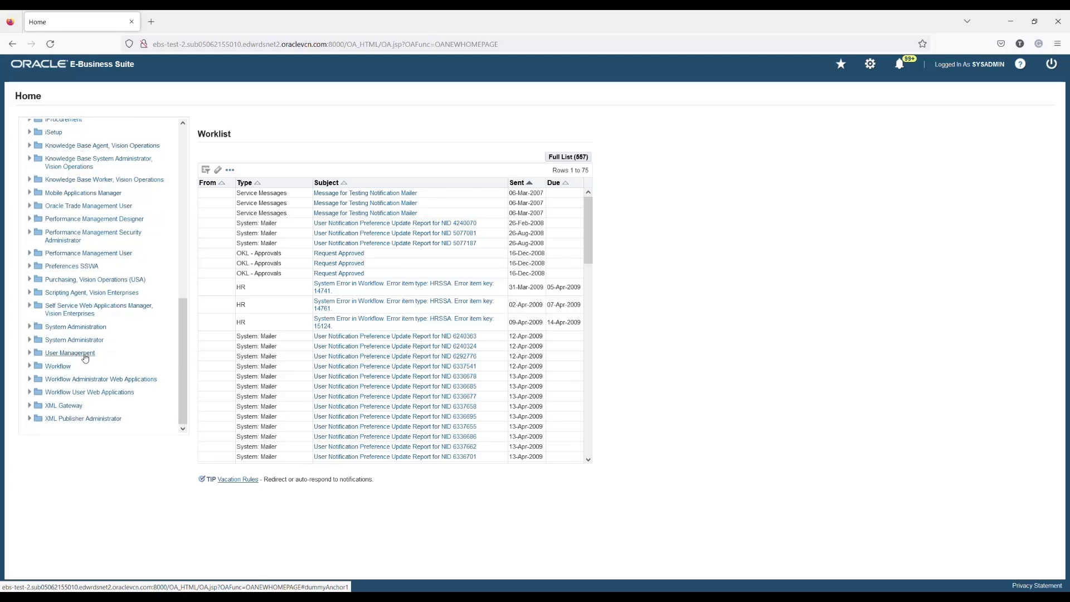
pyautogui.click(70, 353)
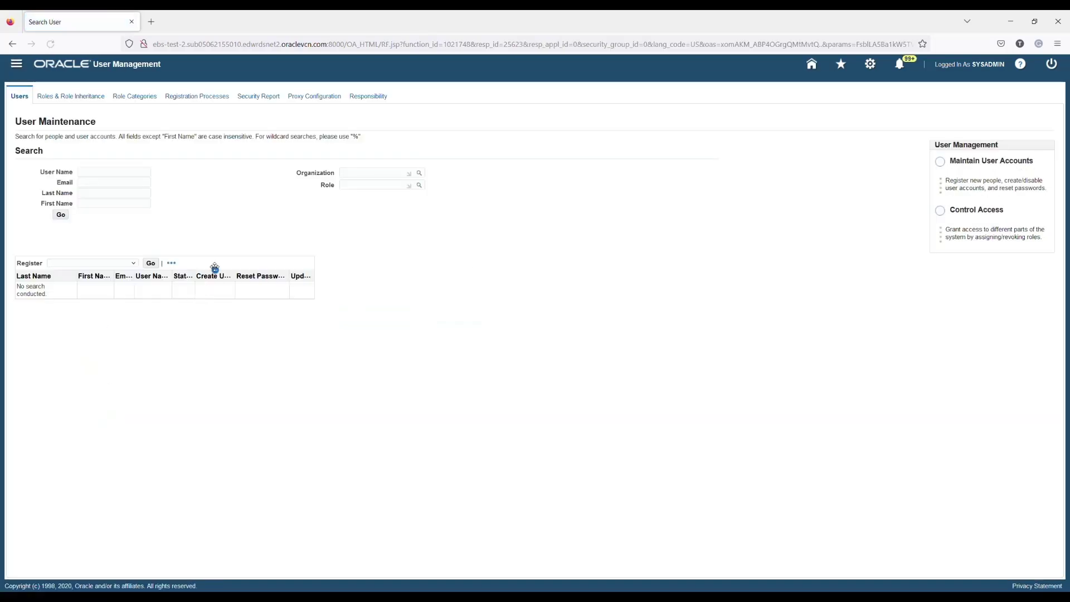
pyautogui.click(112, 265)
pyautogui.click(90, 299)
pyautogui.click(151, 263)
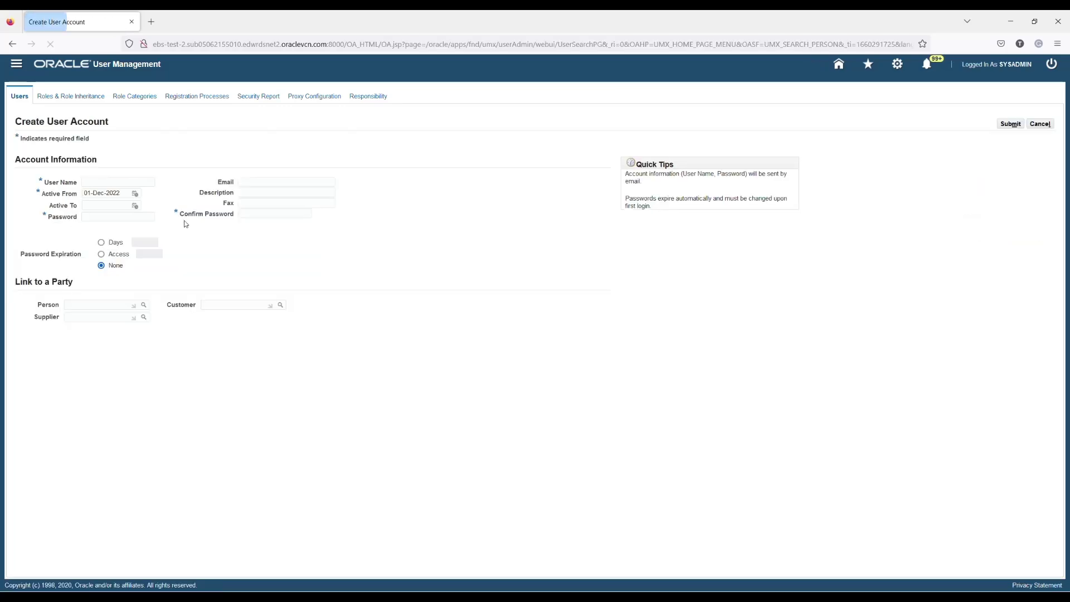
# Create user DW with a password and its confirmation, then submit the account.
pyautogui.click(95, 185)
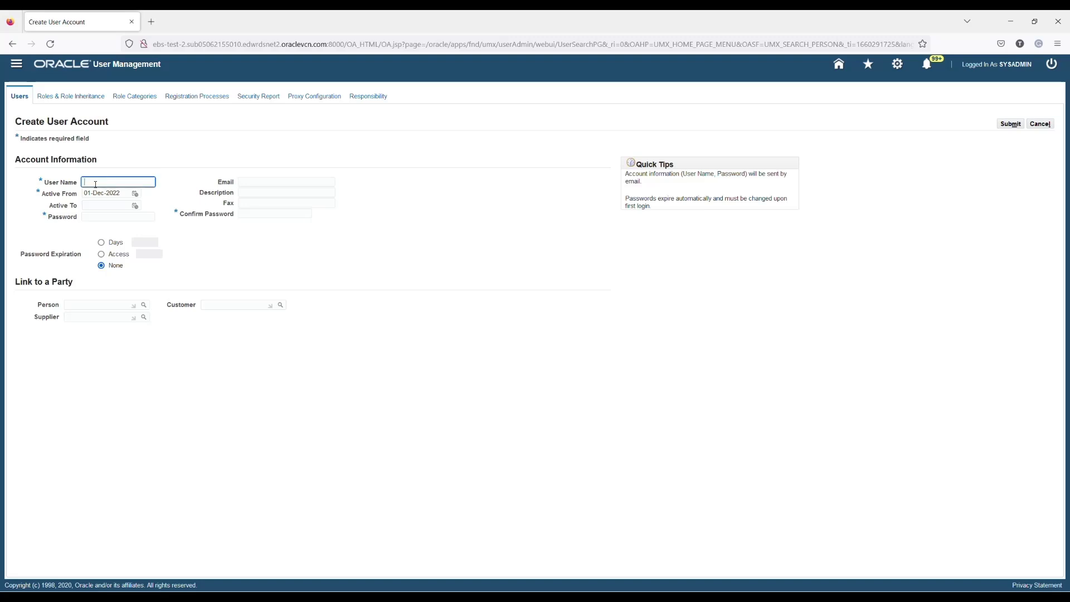
pyautogui.write('DWSSOUSER')
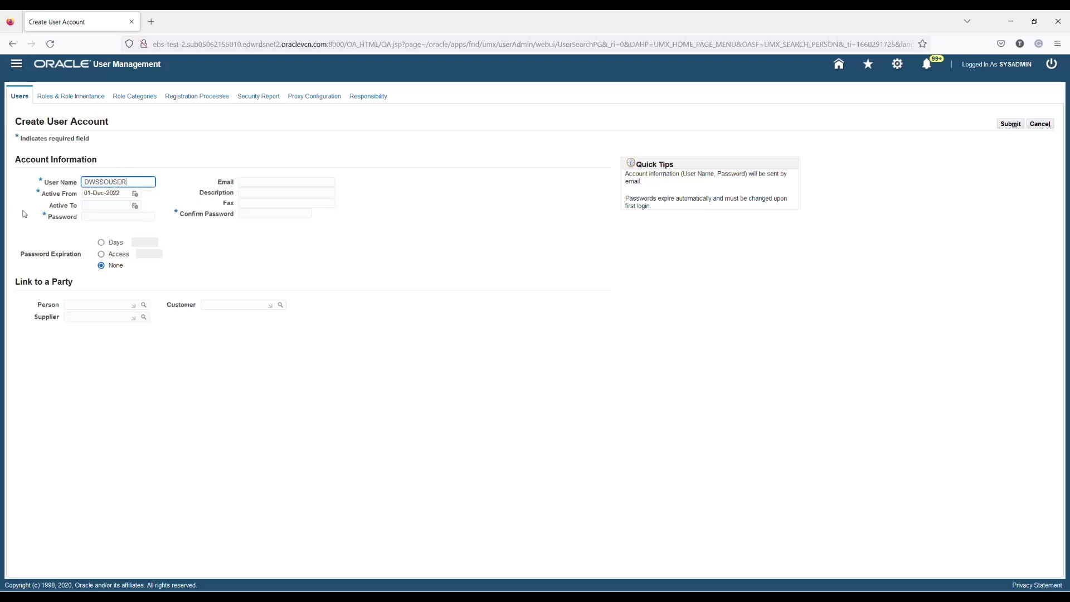
pyautogui.click(22, 215)
pyautogui.click(118, 222)
pyautogui.click(271, 217)
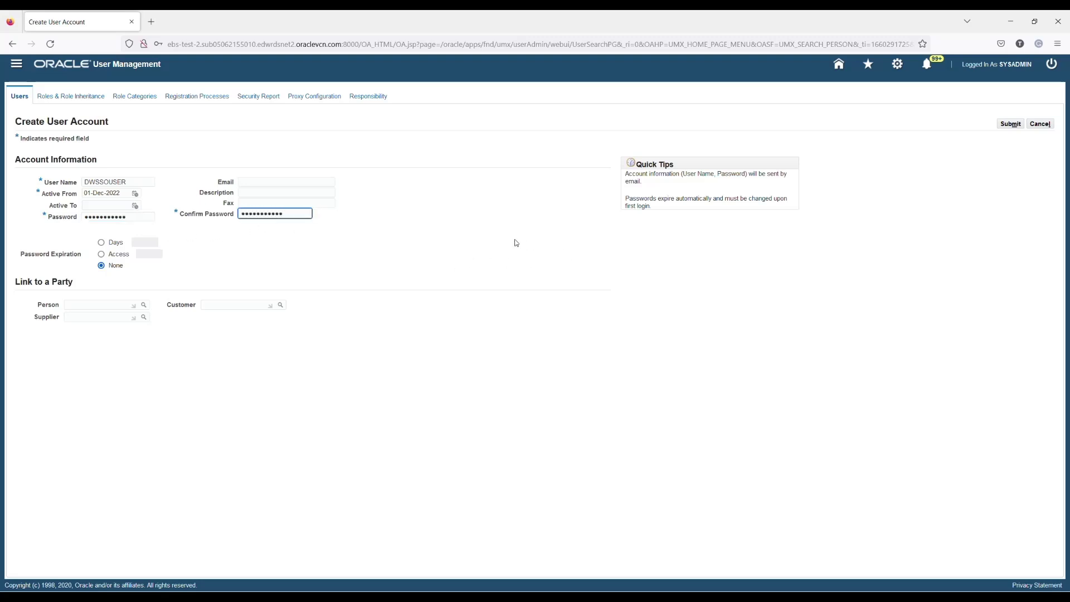
pyautogui.click(517, 243)
pyautogui.click(267, 198)
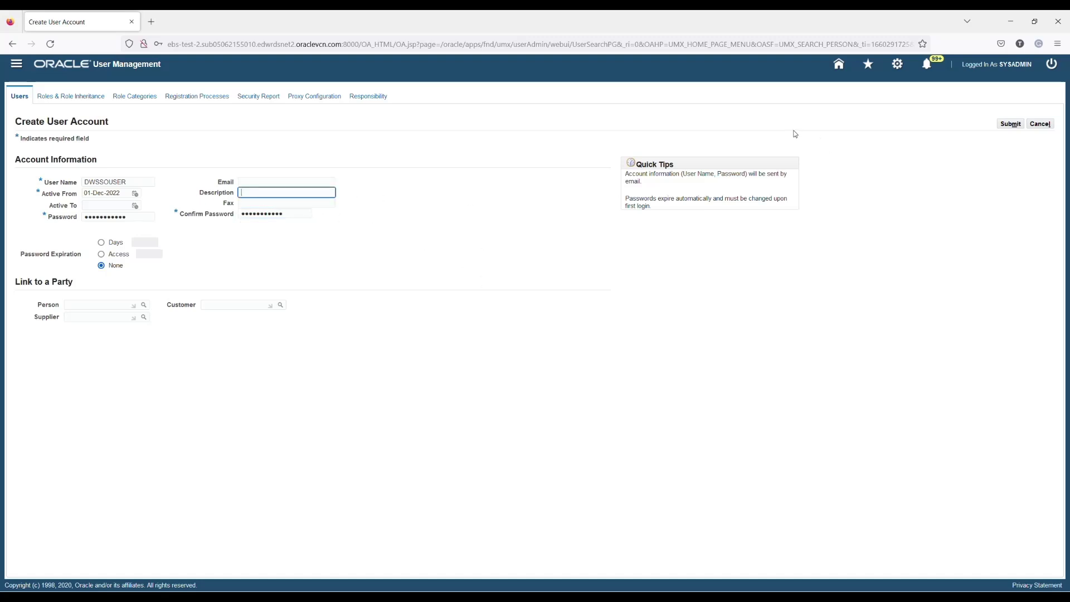
pyautogui.click(1012, 125)
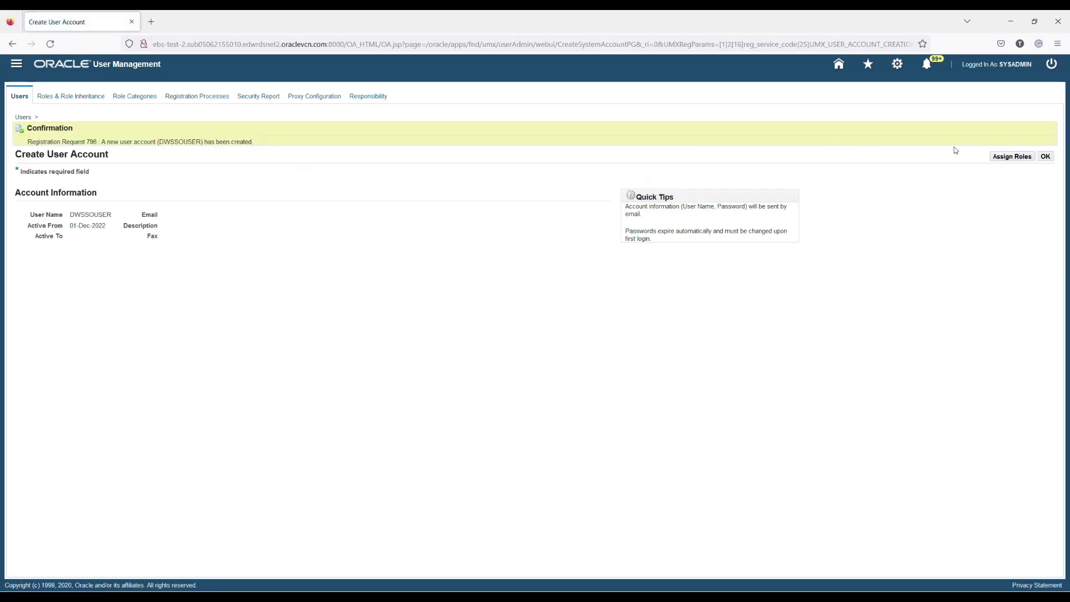
# Search for APPS_SCHEMA_CONNECT and add the Apps Schema Connect Role to the new user.
pyautogui.click(1012, 157)
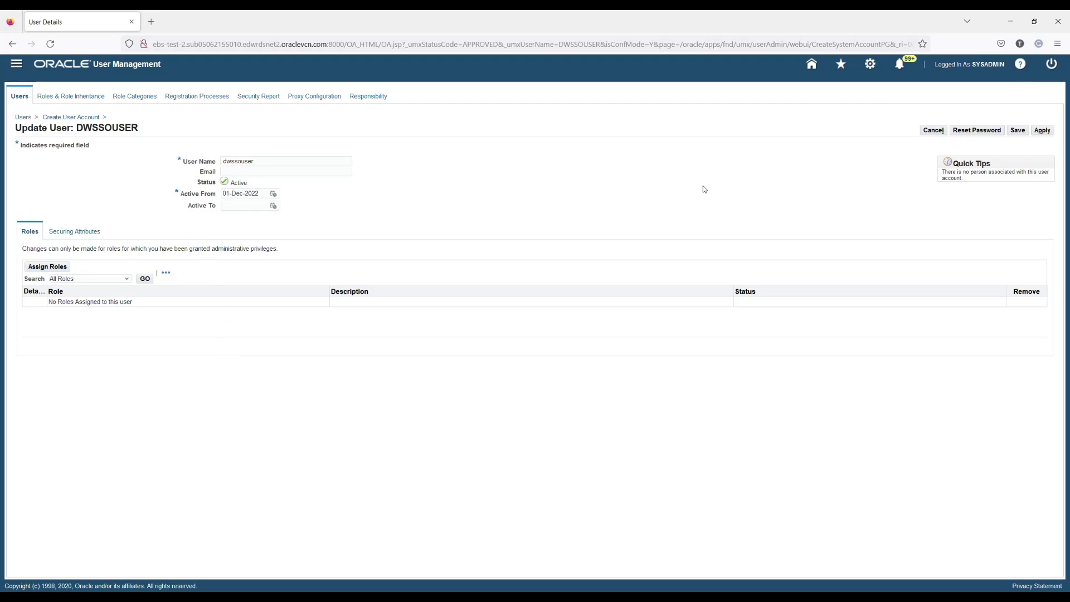
pyautogui.click(47, 267)
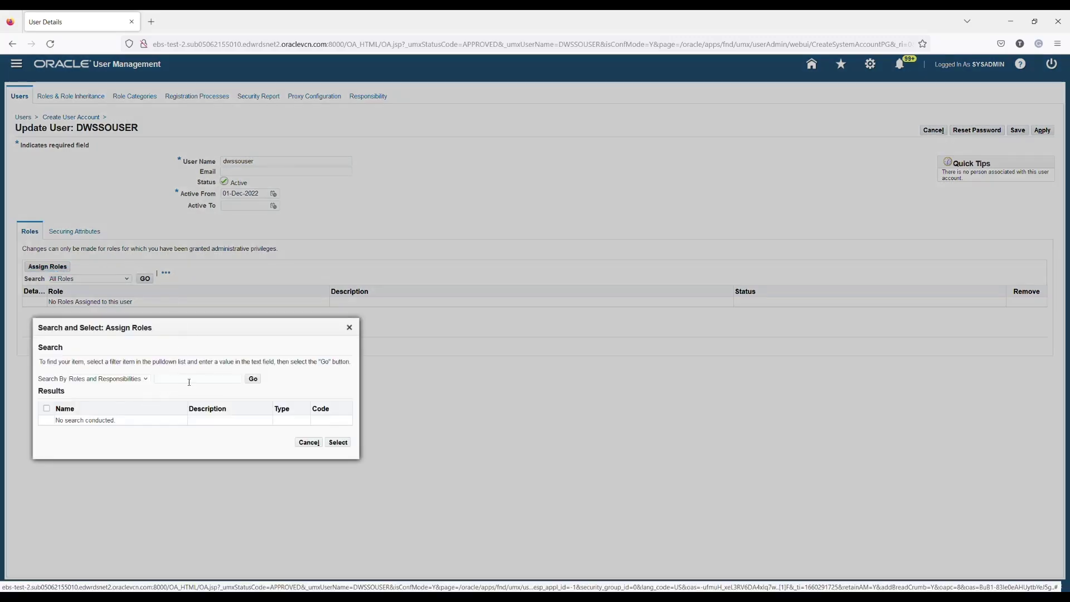
pyautogui.click(189, 381)
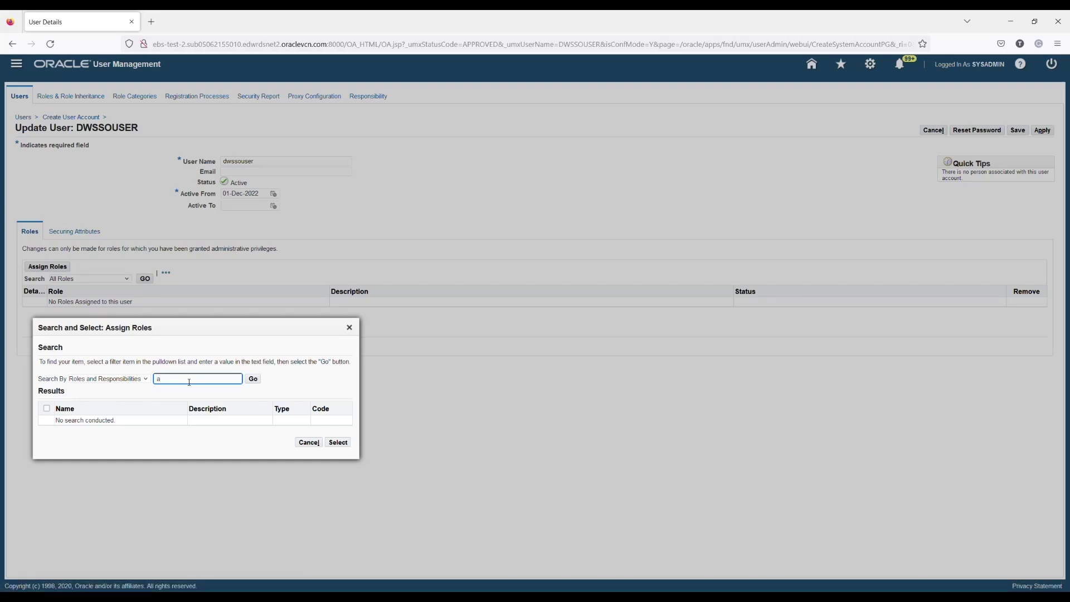
pyautogui.write('a')
pyautogui.click(189, 393)
pyautogui.click(253, 379)
pyautogui.click(47, 430)
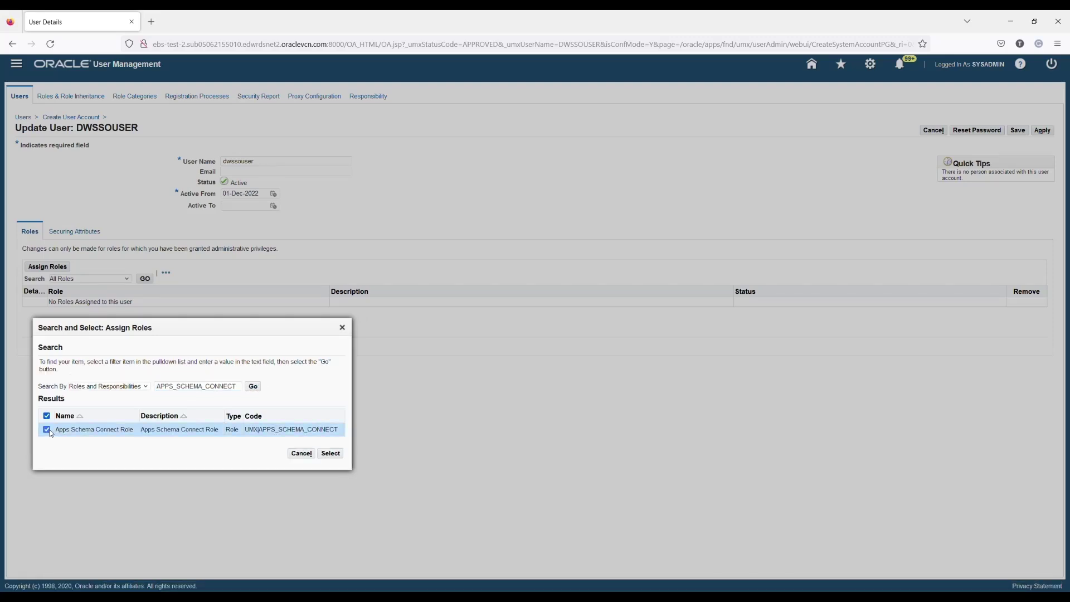
pyautogui.click(329, 454)
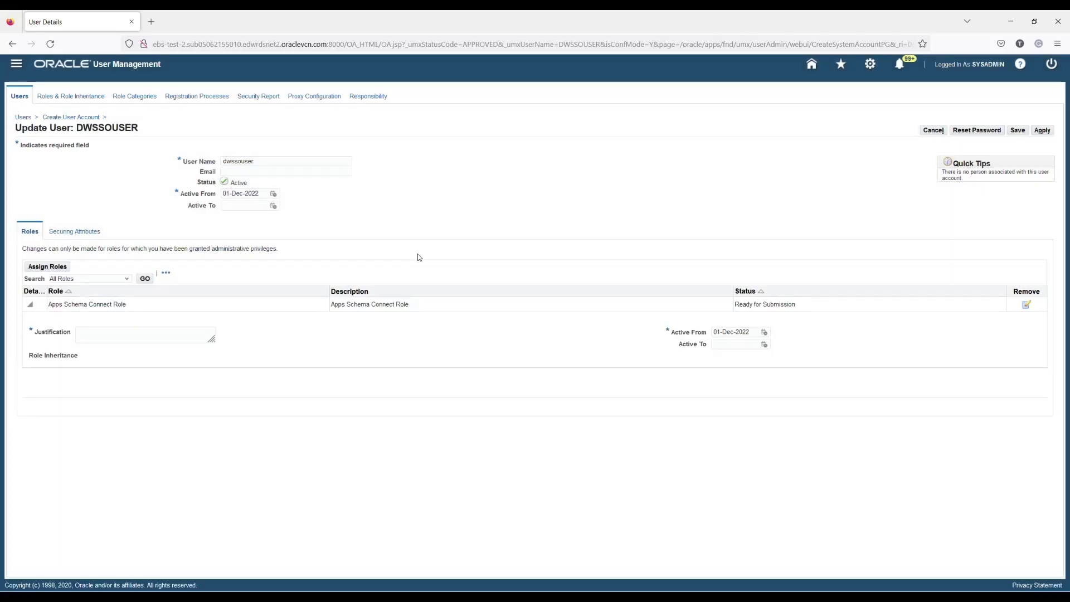
# Enter the justification 'Required for DW SSO' for the role and apply the assignment.
pyautogui.click(174, 334)
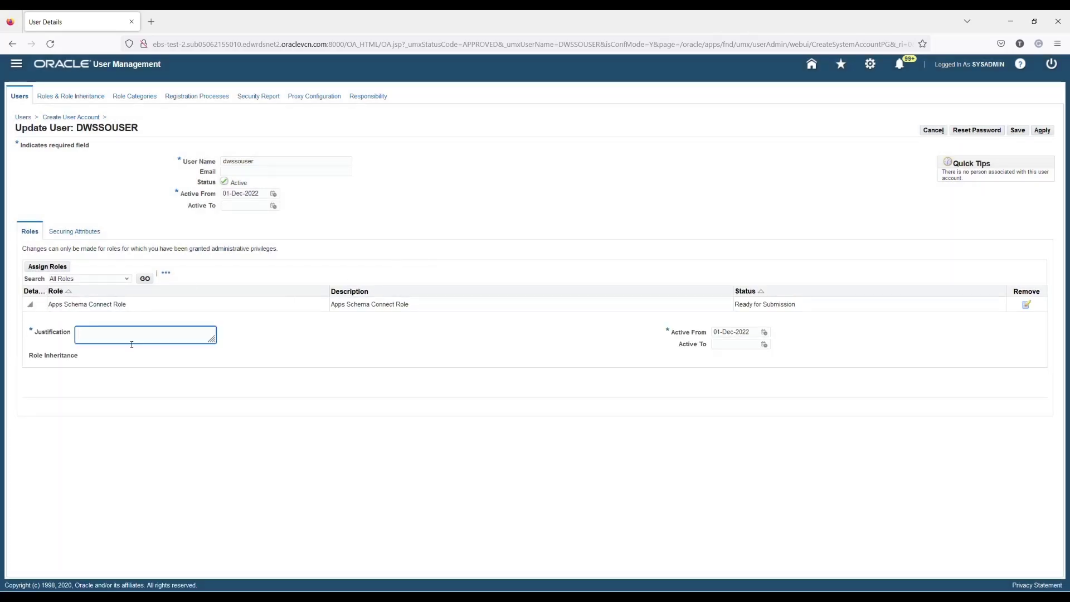
pyautogui.write('SS')
pyautogui.click(1025, 91)
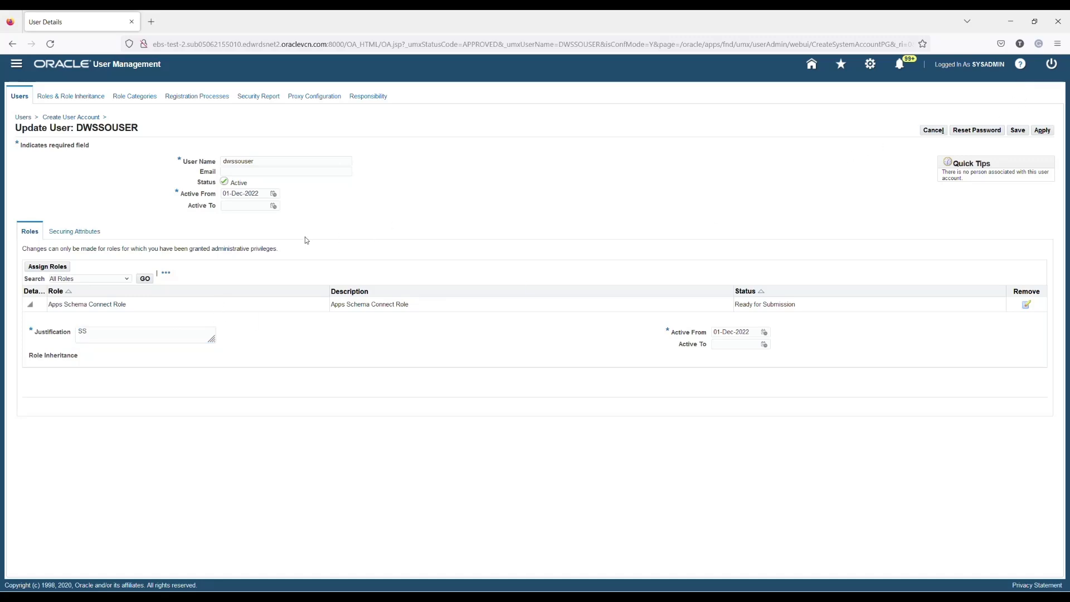
pyautogui.click(127, 339)
pyautogui.press('BackSpace')
pyautogui.write('Required for DW SSO')
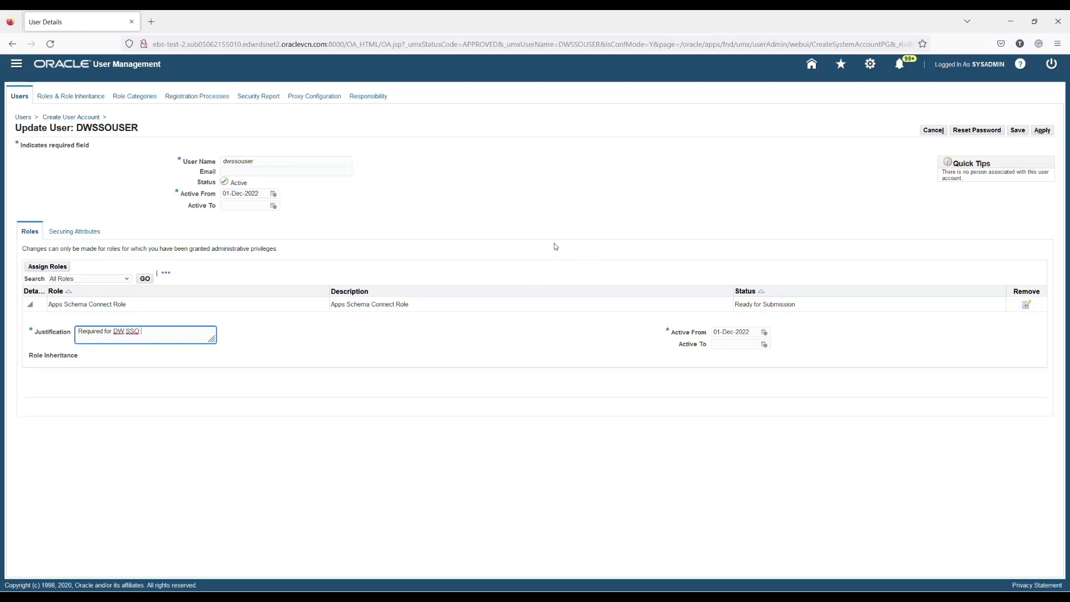
pyautogui.click(591, 344)
pyautogui.click(1043, 130)
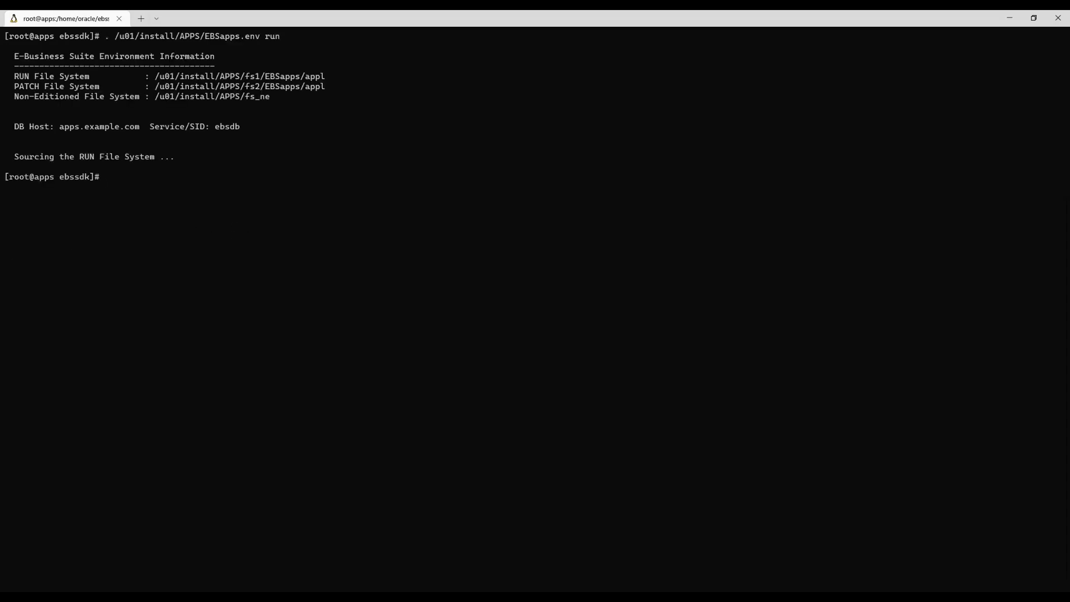
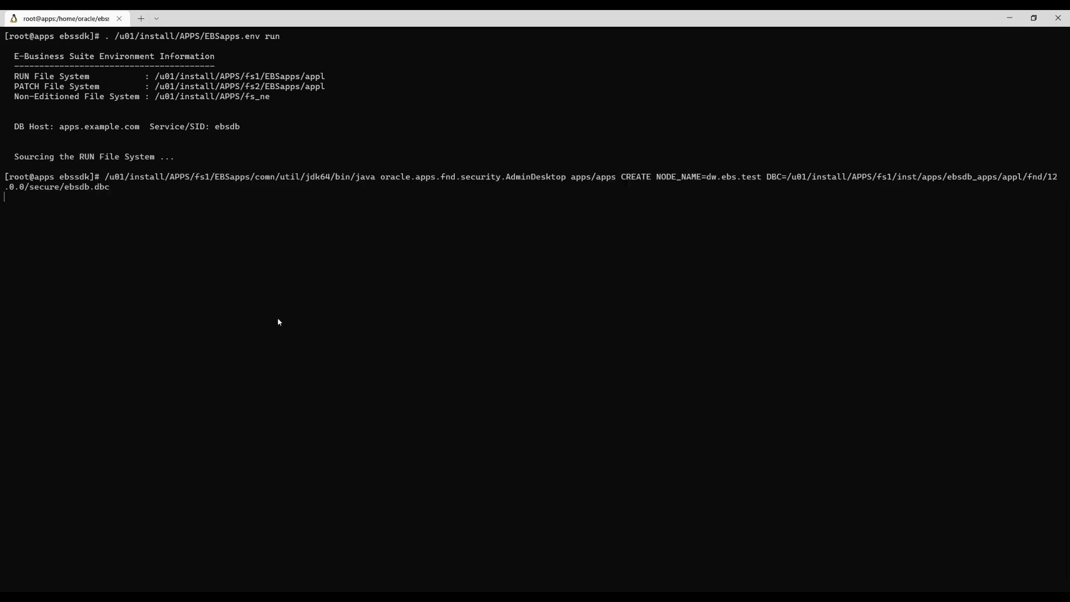
# Source the EBS run environment, cat ebsdb_DW.EBS.TEST.dbc, and select its printed settings.
pyautogui.write('cat')
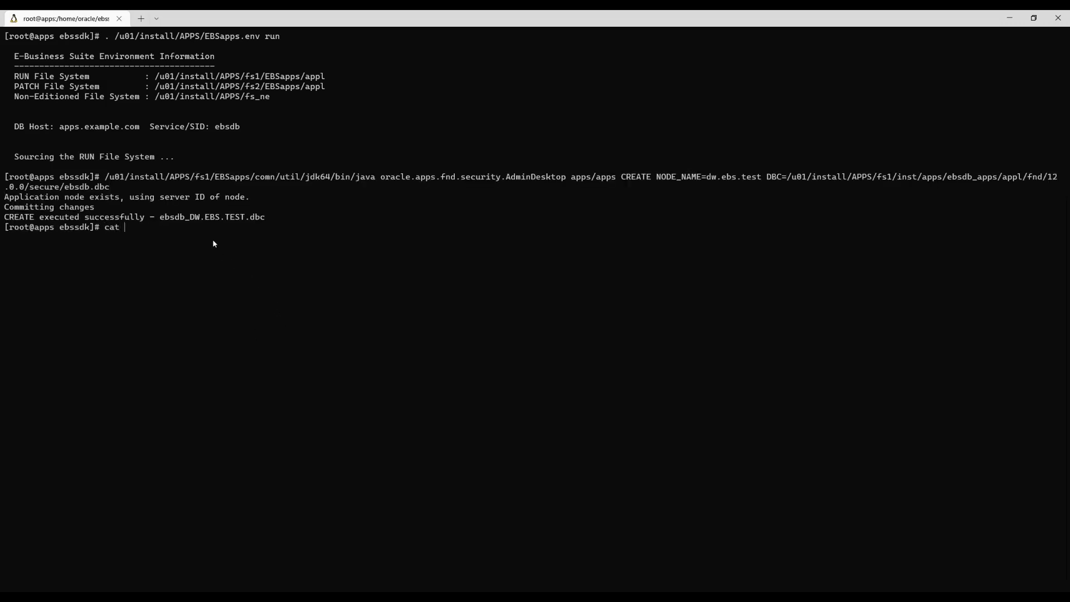
pyautogui.moveTo(160, 217); pyautogui.dragTo(265, 217)
pyautogui.hotkey('ctrl', 'c')
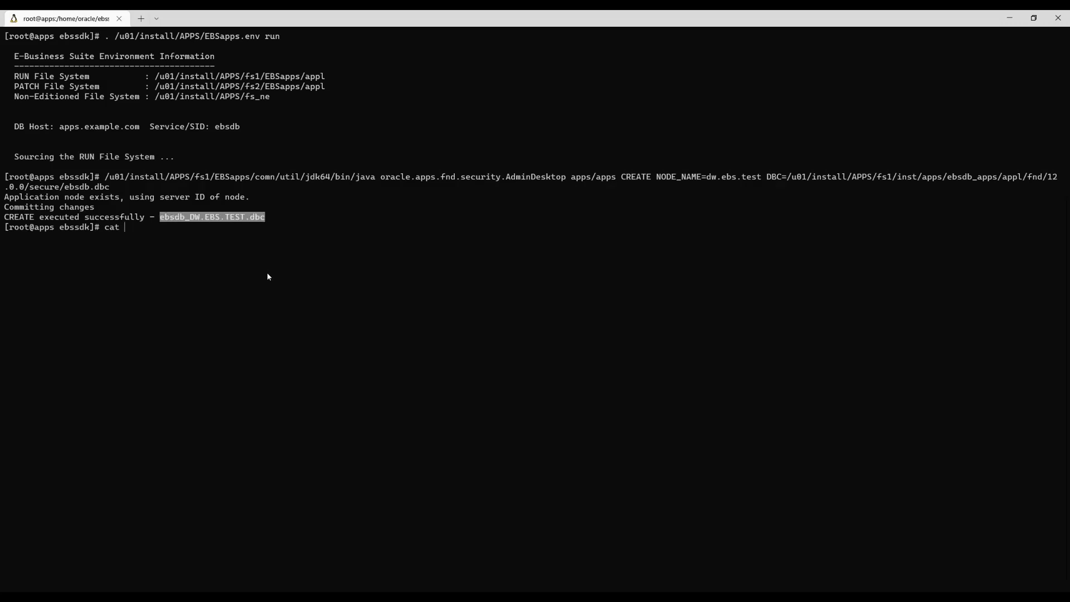
pyautogui.rightClick(273, 292)
pyautogui.rightClick(273, 293)
pyautogui.press('Return')
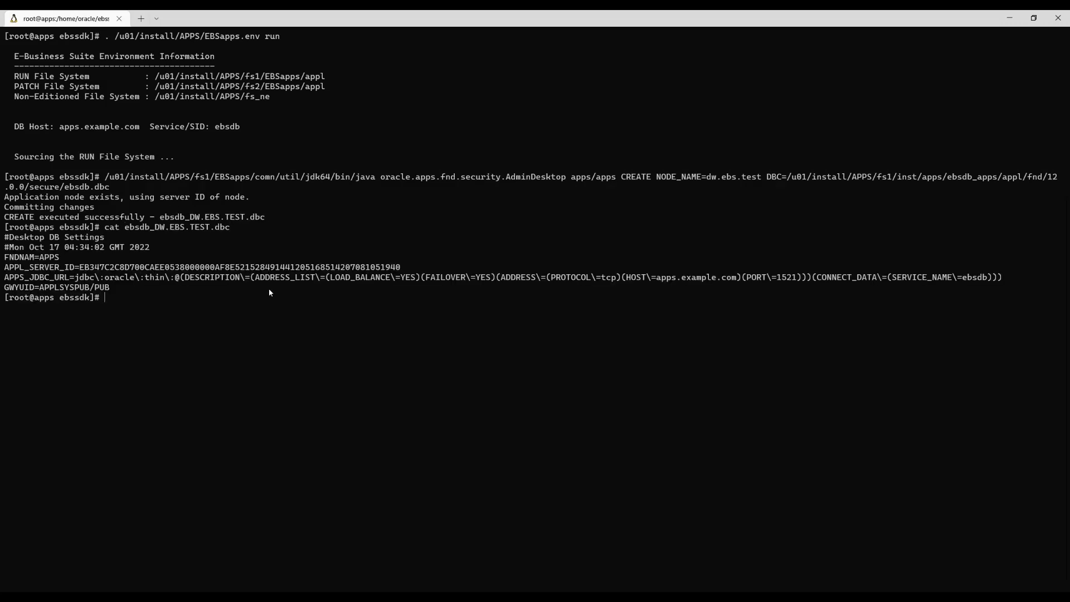
pyautogui.moveTo(5, 237); pyautogui.dragTo(110, 286)
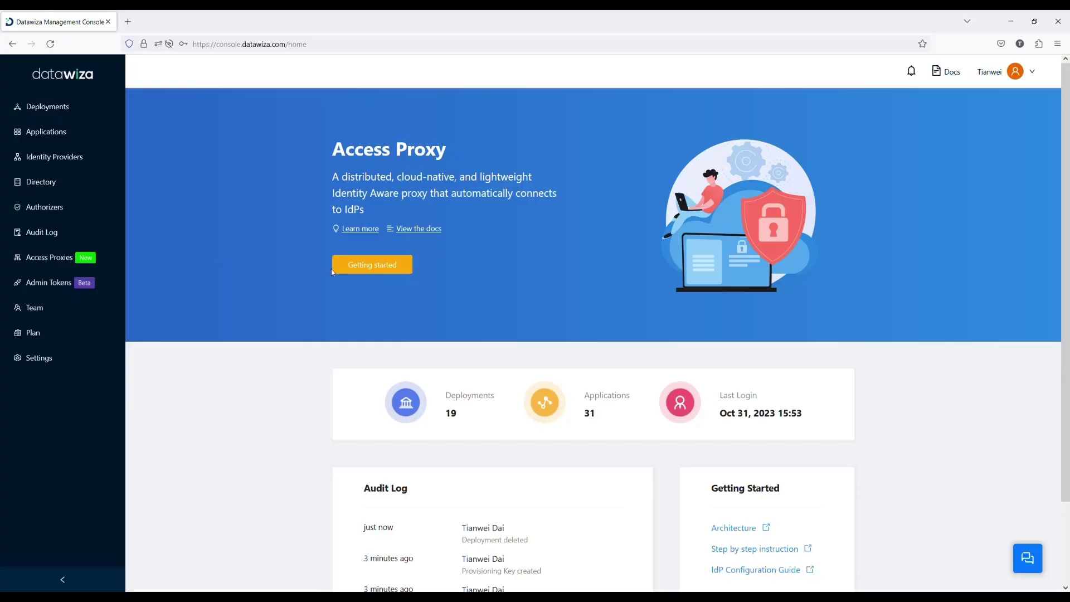
# Start a new Datawiza deployment and name it 'EBS demo'.
pyautogui.click(378, 268)
pyautogui.click(203, 214)
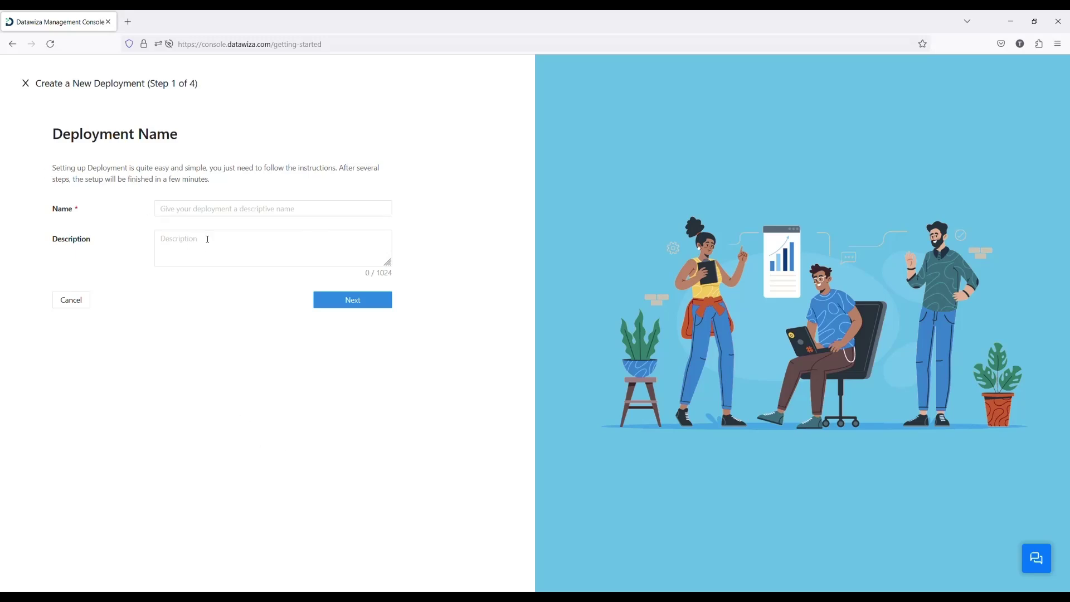
pyautogui.click(184, 215)
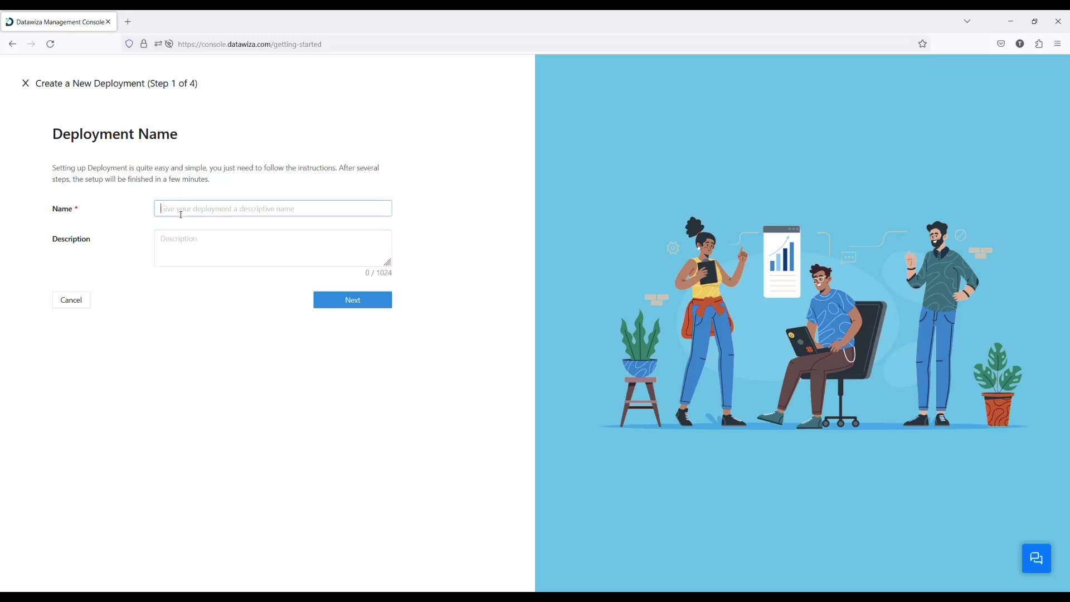
pyautogui.write('EBS de')
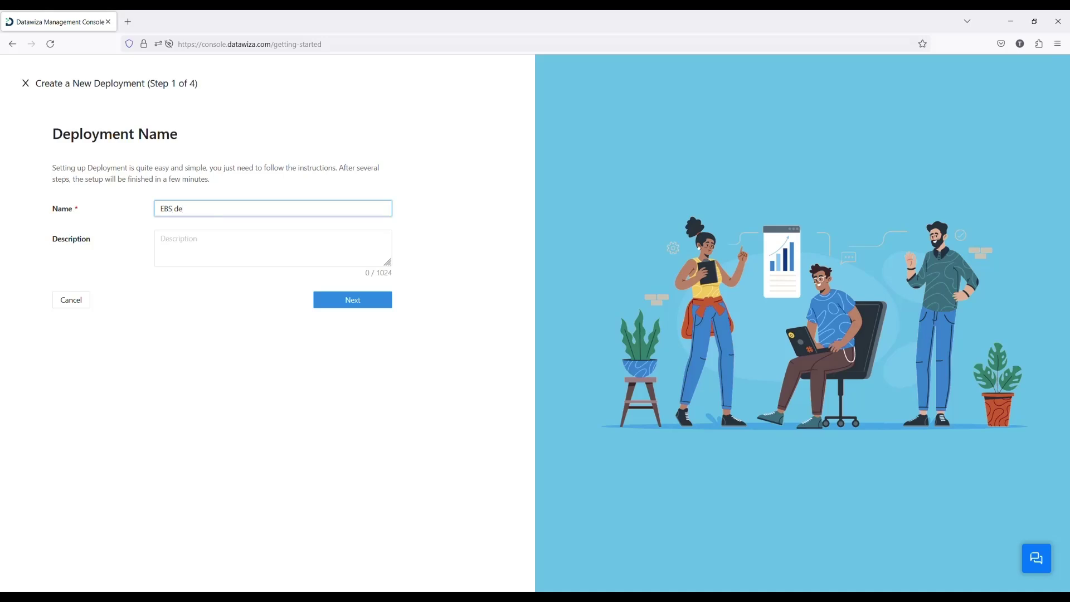
pyautogui.write('mo')
# Add an Oracle E-Business Suite application named 'EBS App'.
pyautogui.click(353, 301)
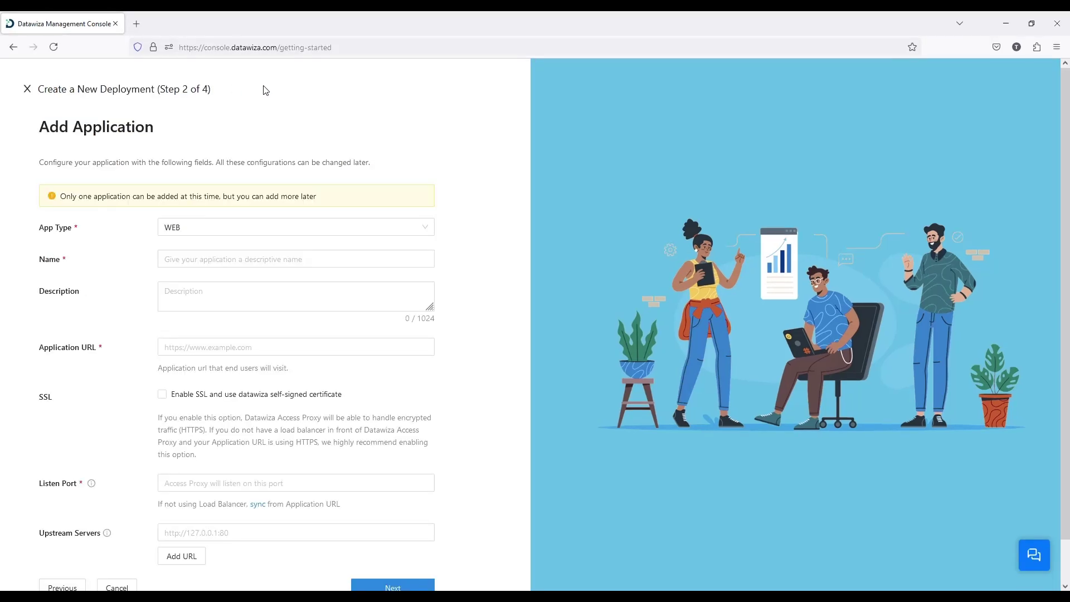
pyautogui.click(201, 229)
pyautogui.click(204, 270)
pyautogui.click(193, 260)
pyautogui.write('EBS')
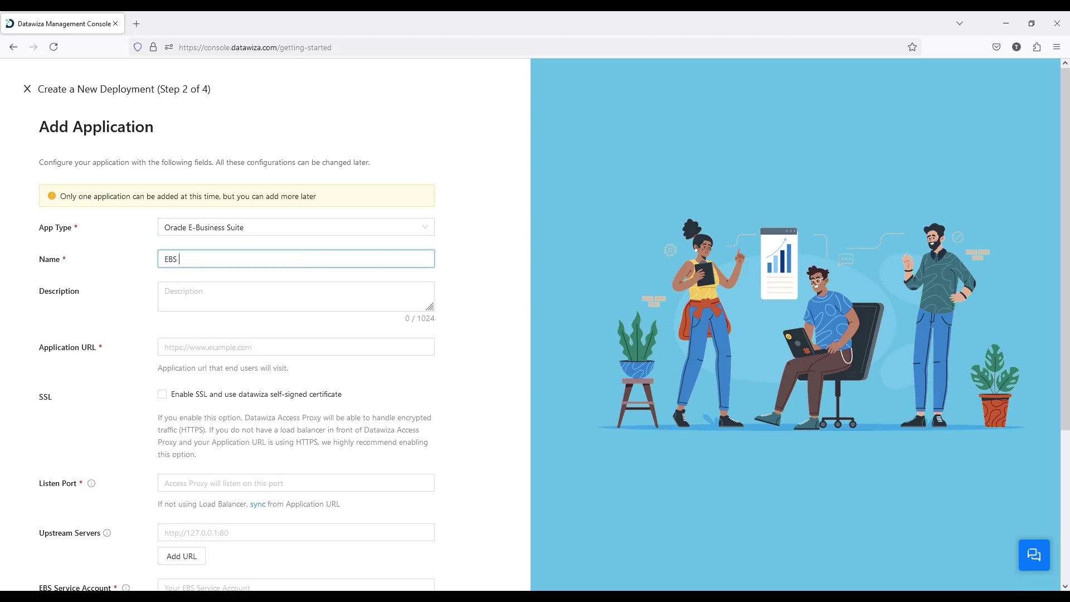
pyautogui.write(' App')
pyautogui.click(181, 345)
pyautogui.write('httt')
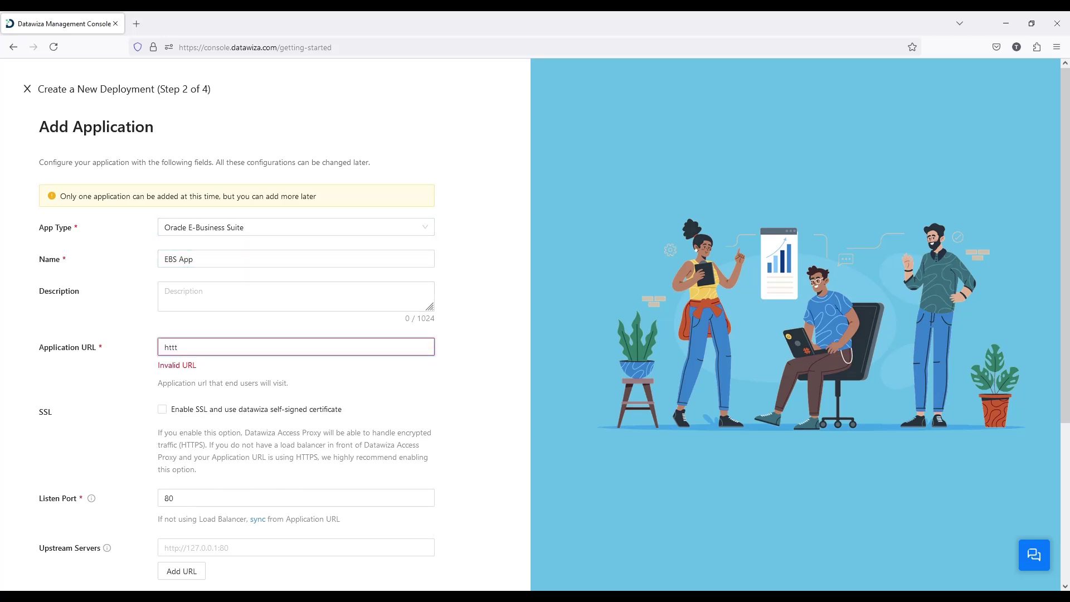
pyautogui.press('BackSpace')
pyautogui.write('ps://')
pyautogui.write('ebs')
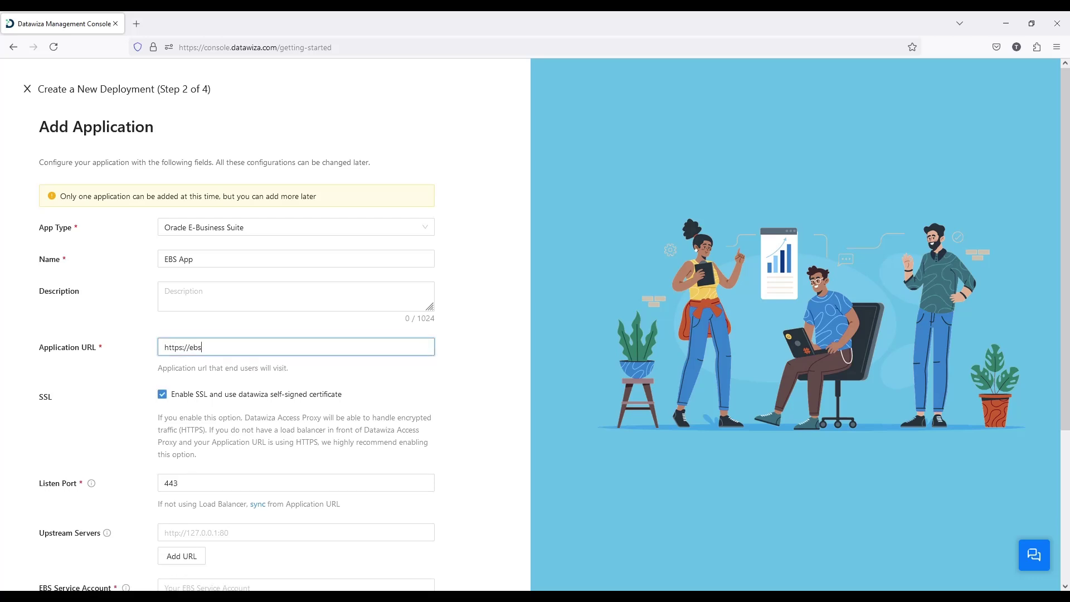
pyautogui.write('.datawiza.net')
pyautogui.scroll(-3, 76, 406)
pyautogui.click(204, 406)
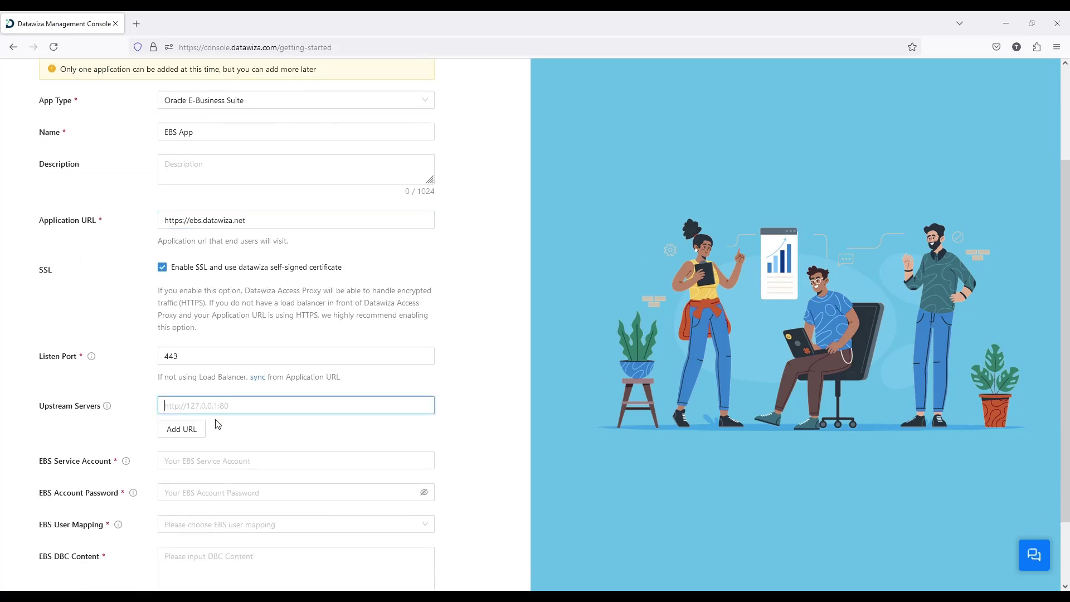
# Paste the upstream server address and enter service account DWSSOUSER with its password.
pyautogui.write('http://146.235.231.243:8000')
pyautogui.click(119, 407)
pyautogui.scroll(-2, 123, 410)
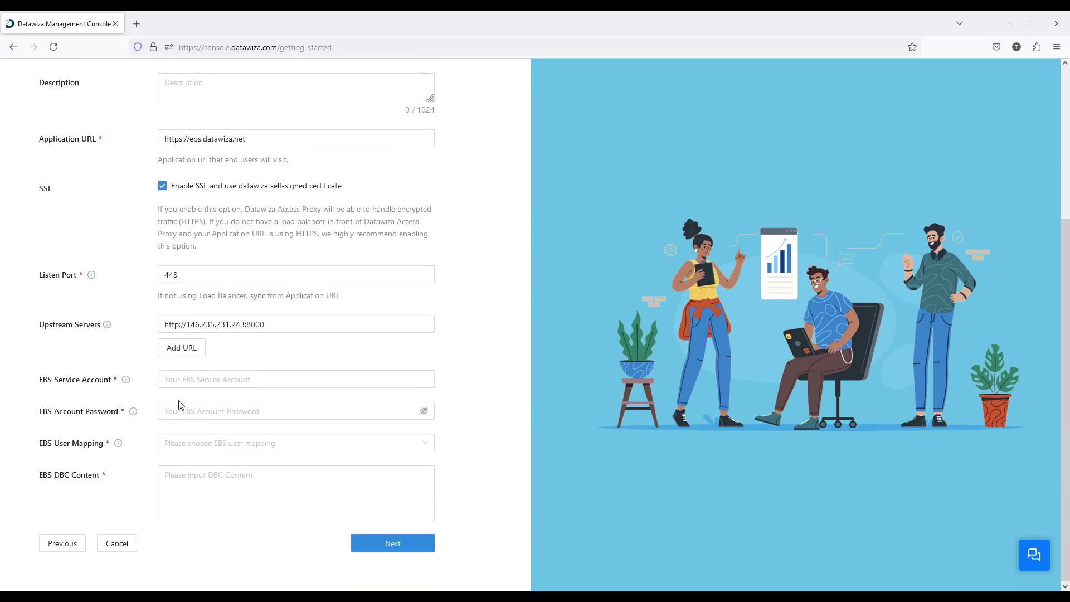
pyautogui.click(190, 384)
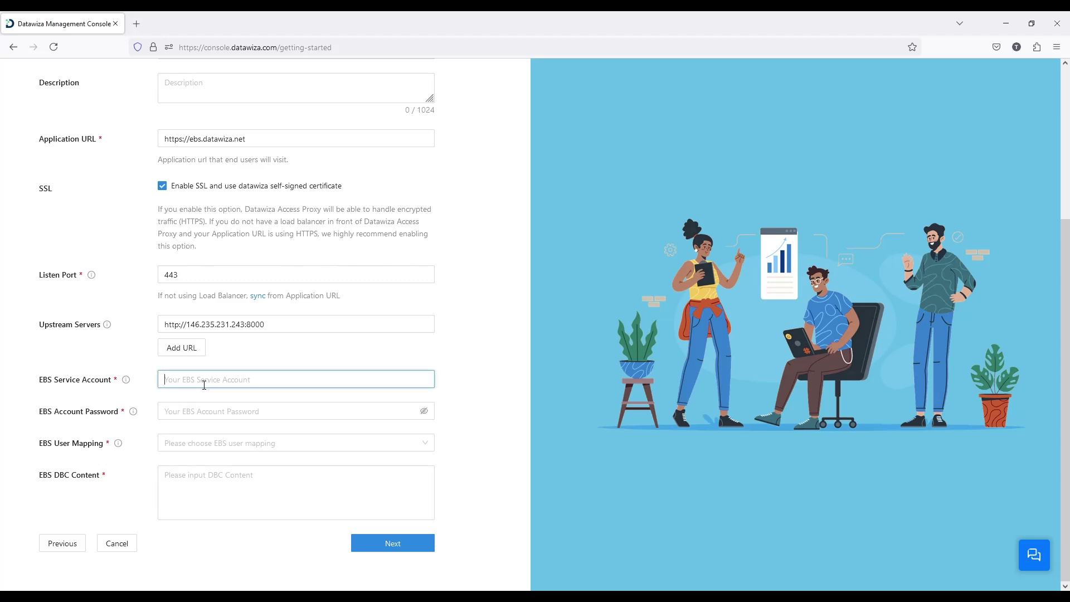
pyautogui.write('DWSSOUSER')
pyautogui.click(188, 410)
pyautogui.write('•••••••')
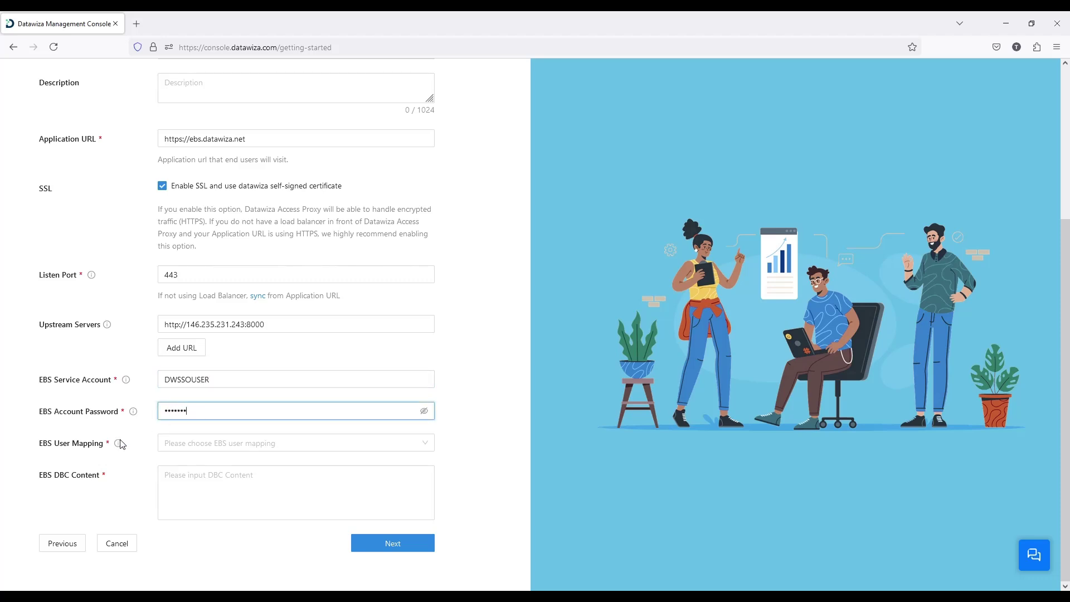
# Map EBS users by email, paste the DBC content, and continue to the IdP step.
pyautogui.click(307, 448)
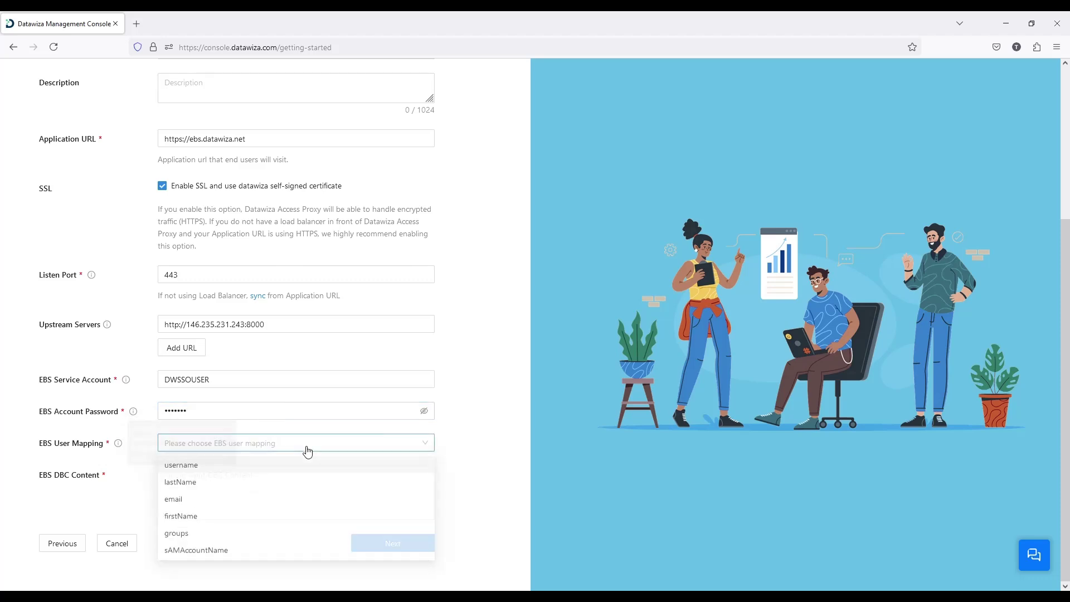
pyautogui.click(193, 500)
pyautogui.click(820, 510)
pyautogui.click(231, 483)
pyautogui.hotkey('ctrl', 'v')
pyautogui.scroll(-3, 455, 397)
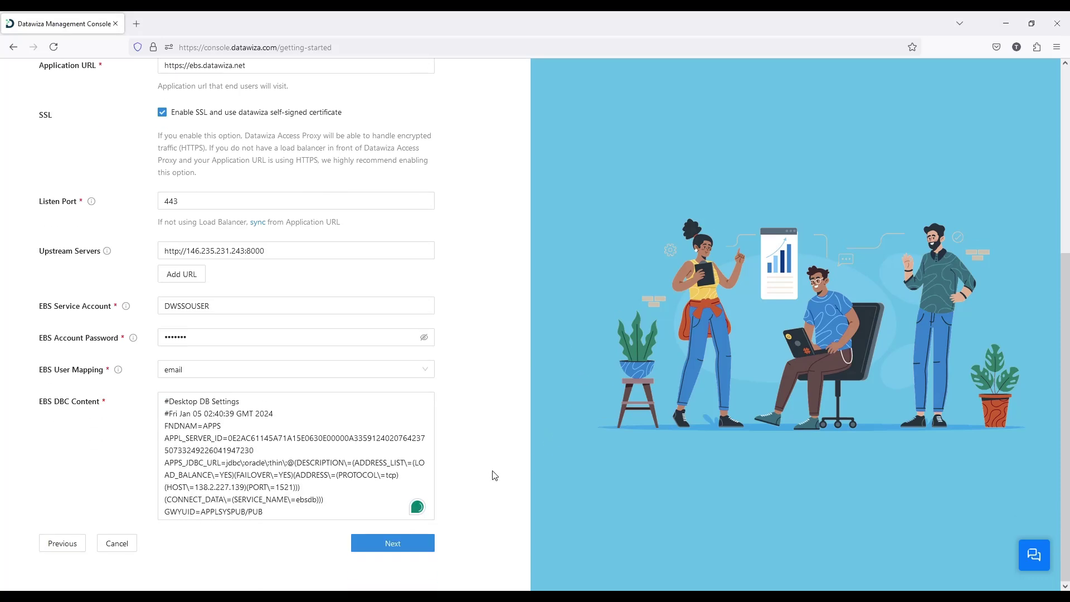
pyautogui.click(392, 543)
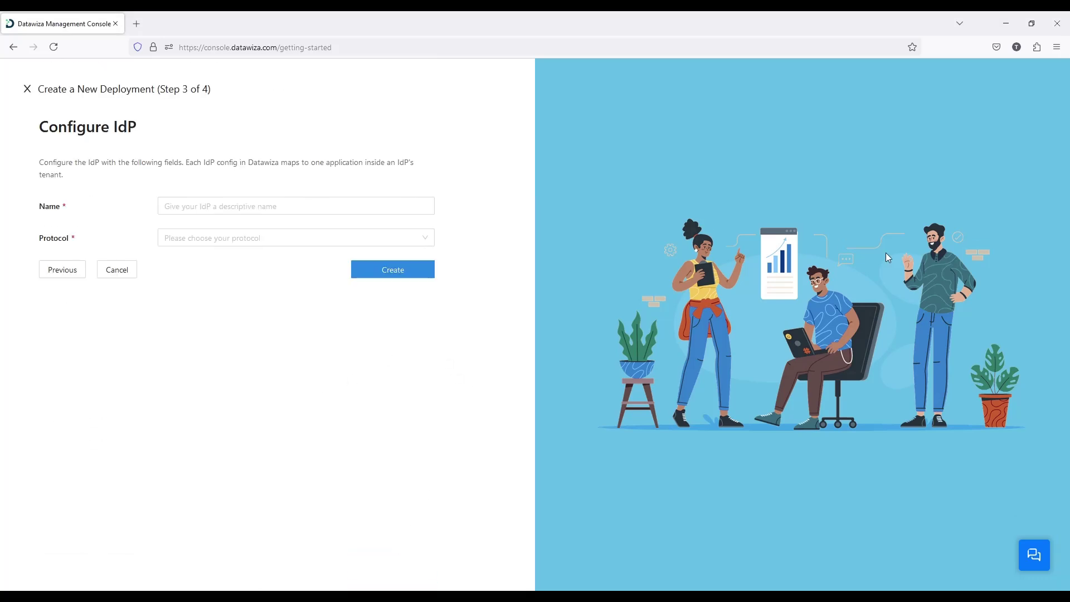
# Name the identity provider 'Duo for EBS' with OIDC protocol and Generic provider.
pyautogui.click(203, 207)
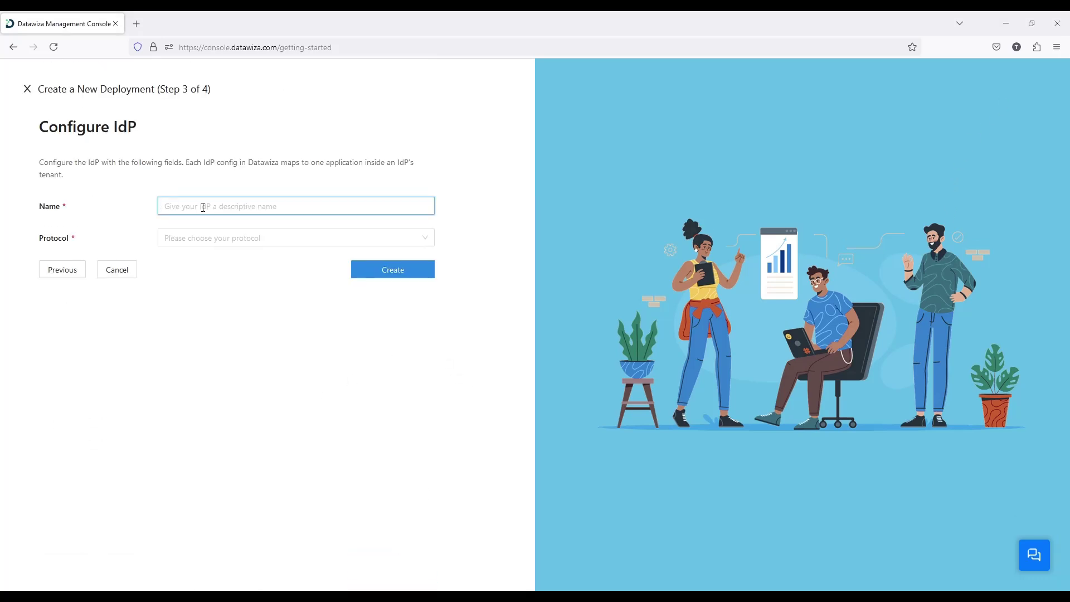
pyautogui.write('Duo for EBS')
pyautogui.click(209, 243)
pyautogui.click(188, 267)
pyautogui.click(187, 268)
pyautogui.click(177, 270)
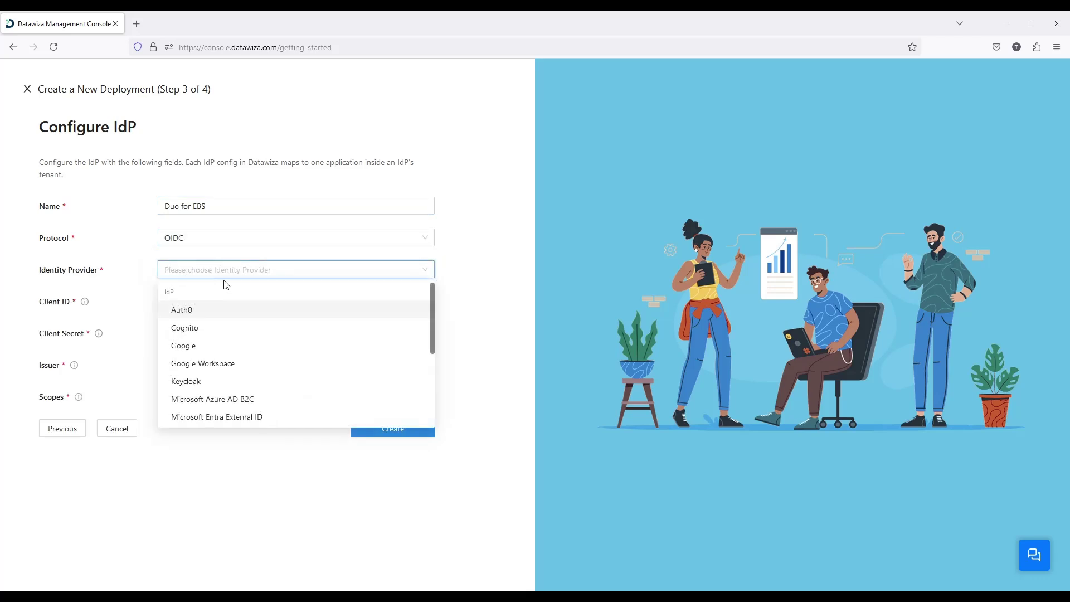
pyautogui.scroll(-3, 229, 370)
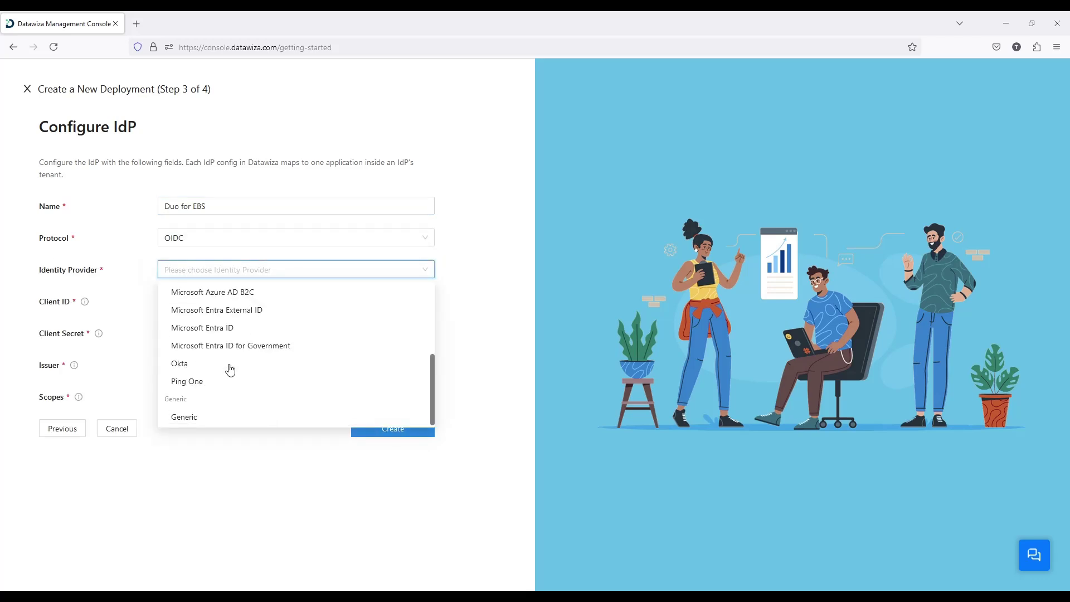
pyautogui.click(200, 427)
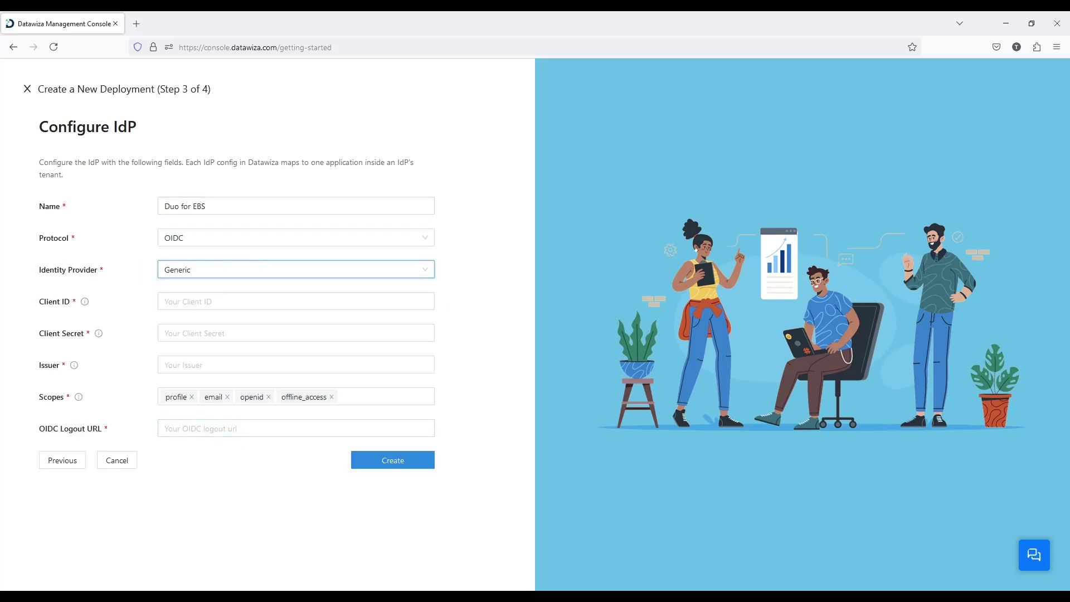
# Paste the Duo client ID, client secret and issuer URL into the IdP settings.
pyautogui.click(647, 233)
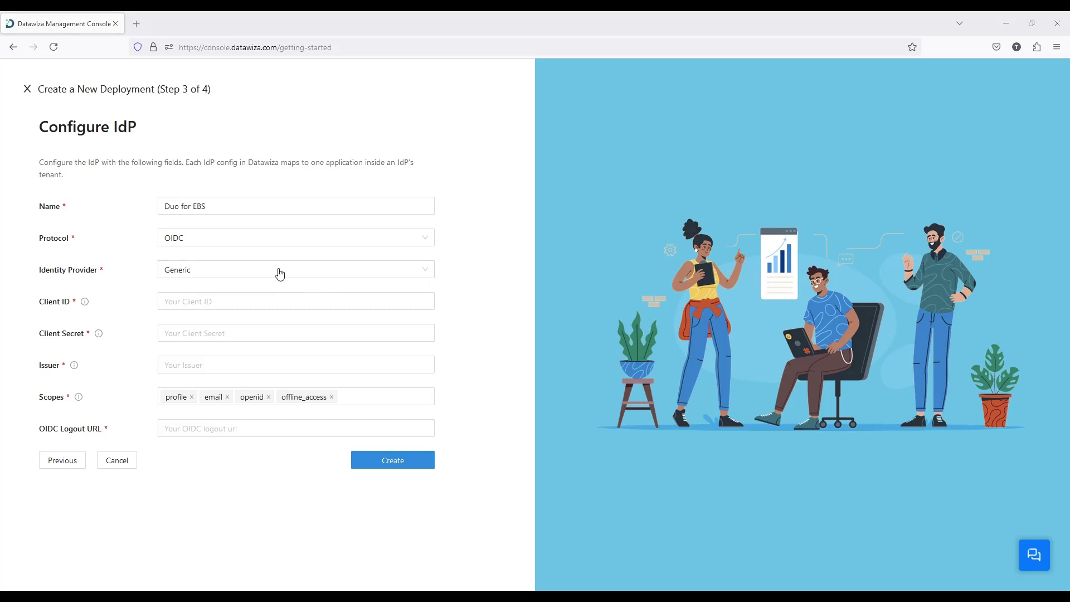
pyautogui.click(203, 301)
pyautogui.write('DIHPRSAHQVUDZSHOUZXN')
pyautogui.click(756, 226)
pyautogui.click(191, 335)
pyautogui.hotkey('ctrl', 'v')
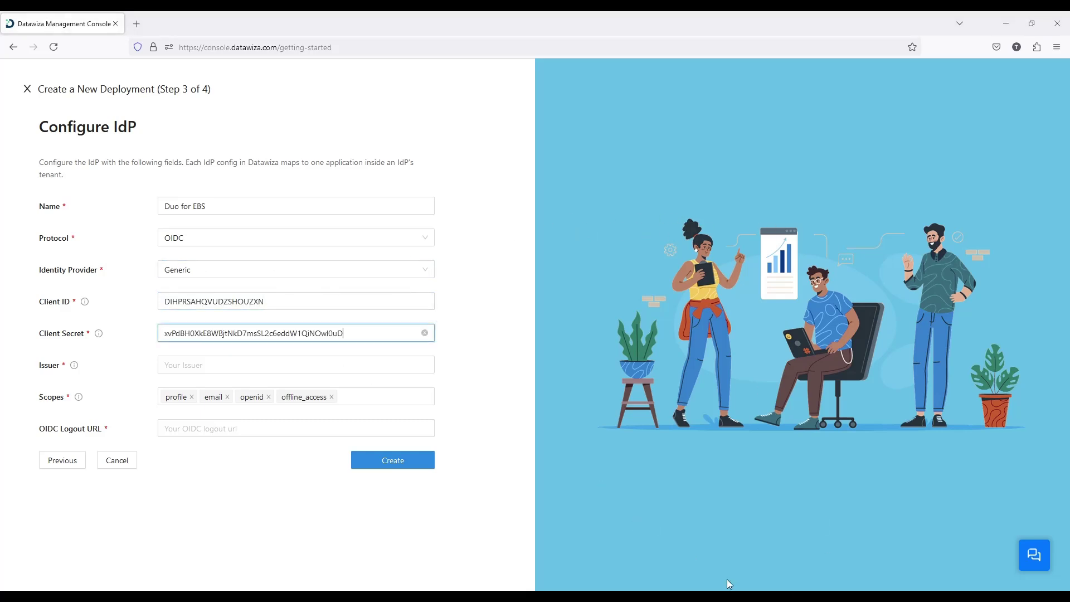
pyautogui.click(864, 280)
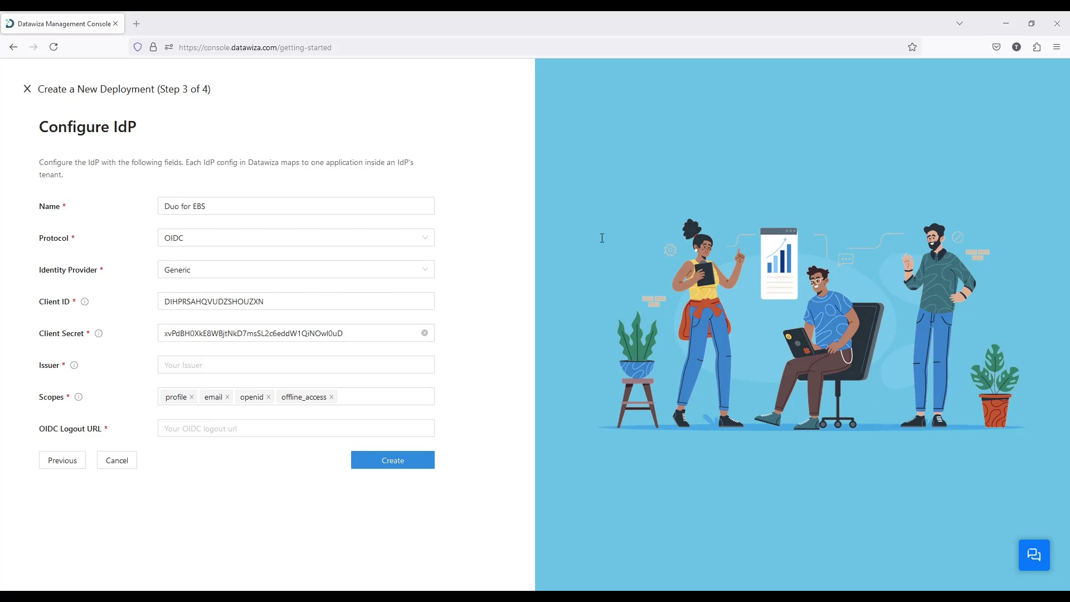
pyautogui.click(167, 364)
pyautogui.write('https://sso-0baa2725.sso.duosecurity.com/oidc/DIHPRSAHQVUDZSHOUZXN')
pyautogui.click(186, 431)
# Finish the identity provider setup, then copy the Docker prep and access-proxy run commands from Step 4.
pyautogui.write('/')
pyautogui.click(396, 460)
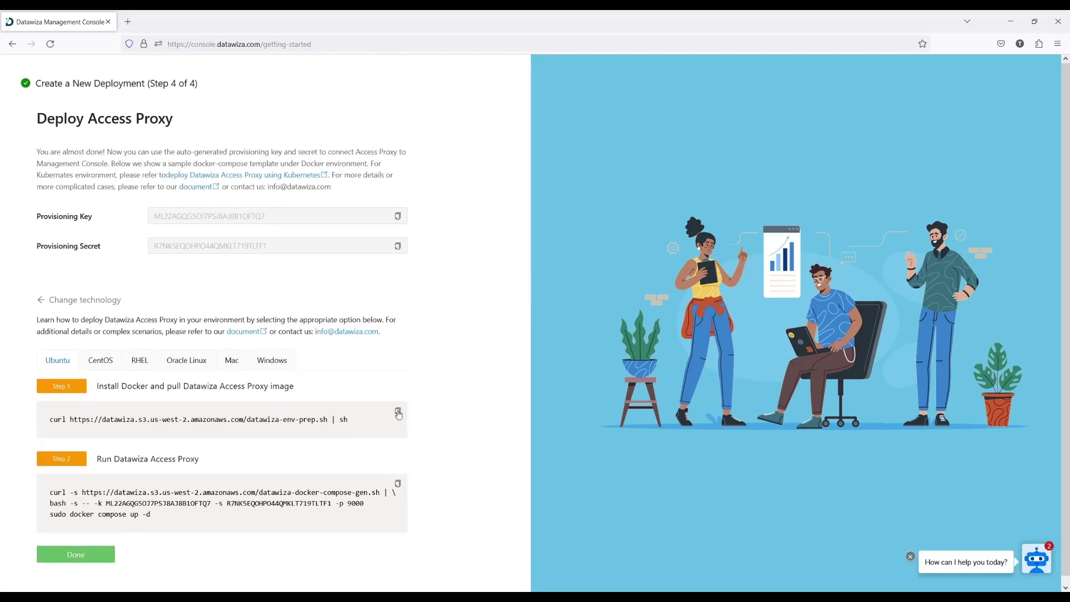
pyautogui.click(398, 412)
pyautogui.scroll(-1, 457, 423)
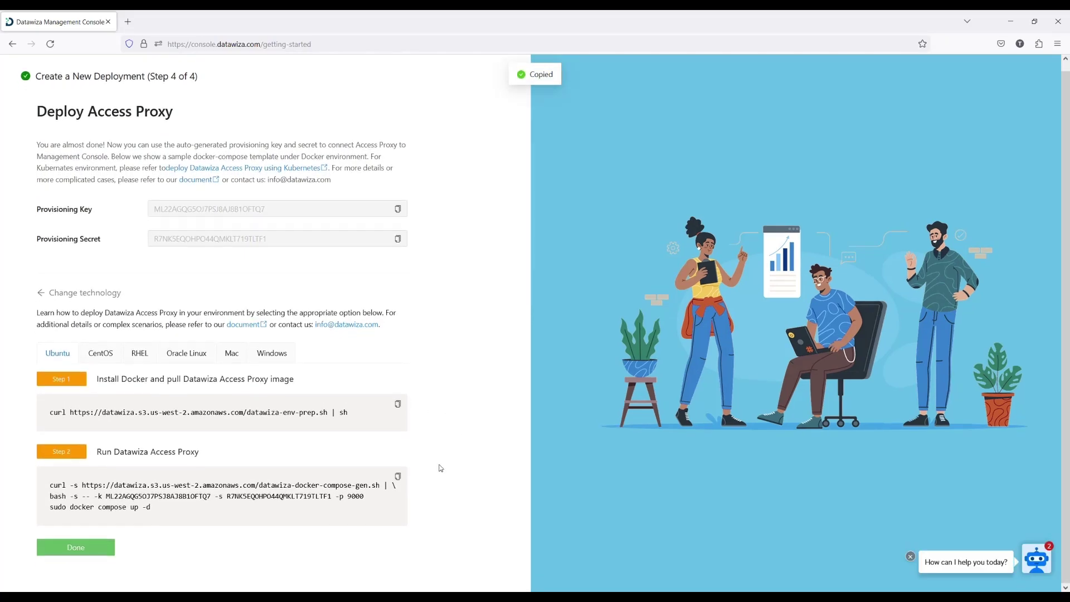
pyautogui.click(399, 477)
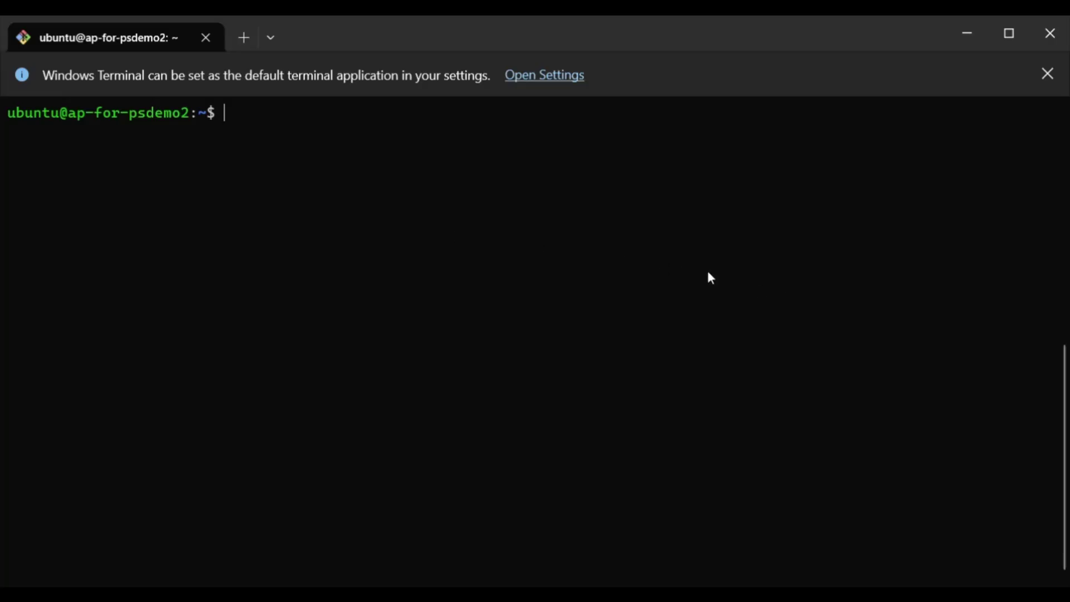
# Paste and run the curl datawiza-env-prep.sh | sh command to install Docker and pull the image.
pyautogui.hotkey('ctrl', 'v')
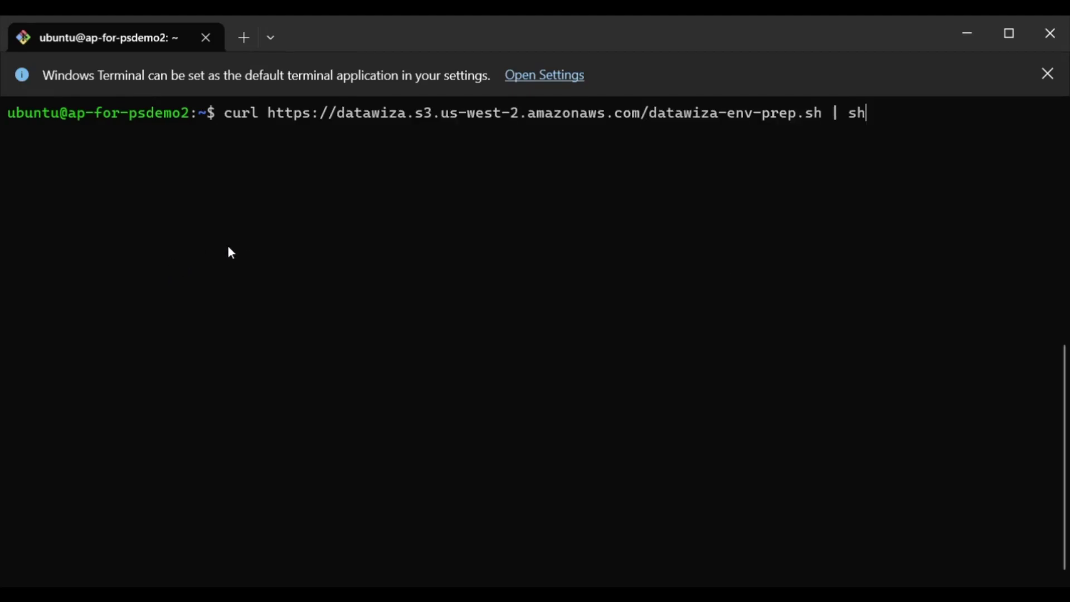
pyautogui.press('Return')
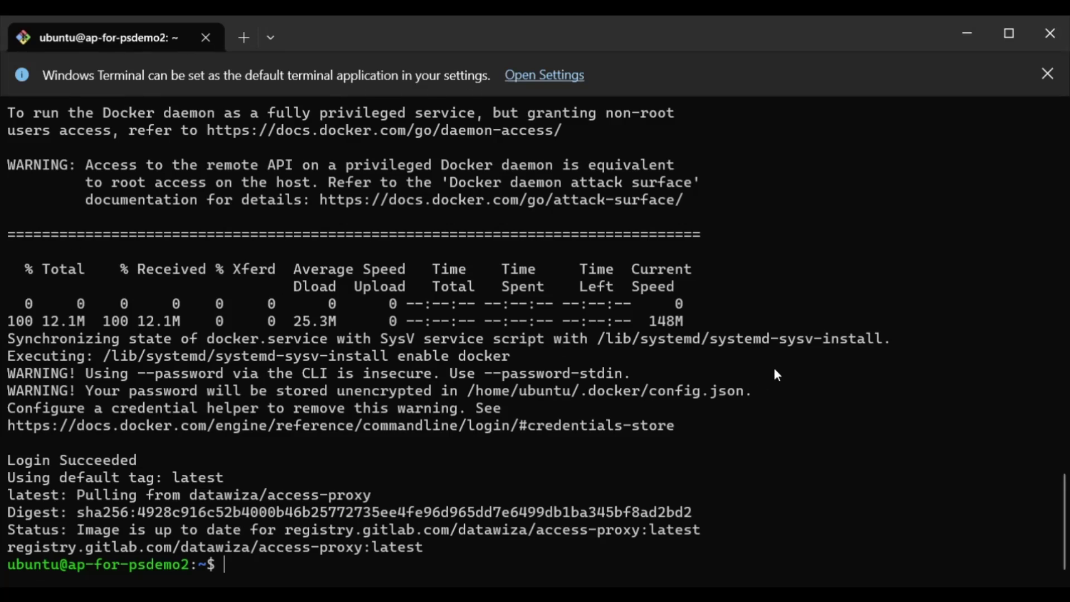
# Paste the multi-line Step 2 commands to generate docker-compose.yaml for port 443 and start the proxy.
pyautogui.hotkey('ctrl', 'v')
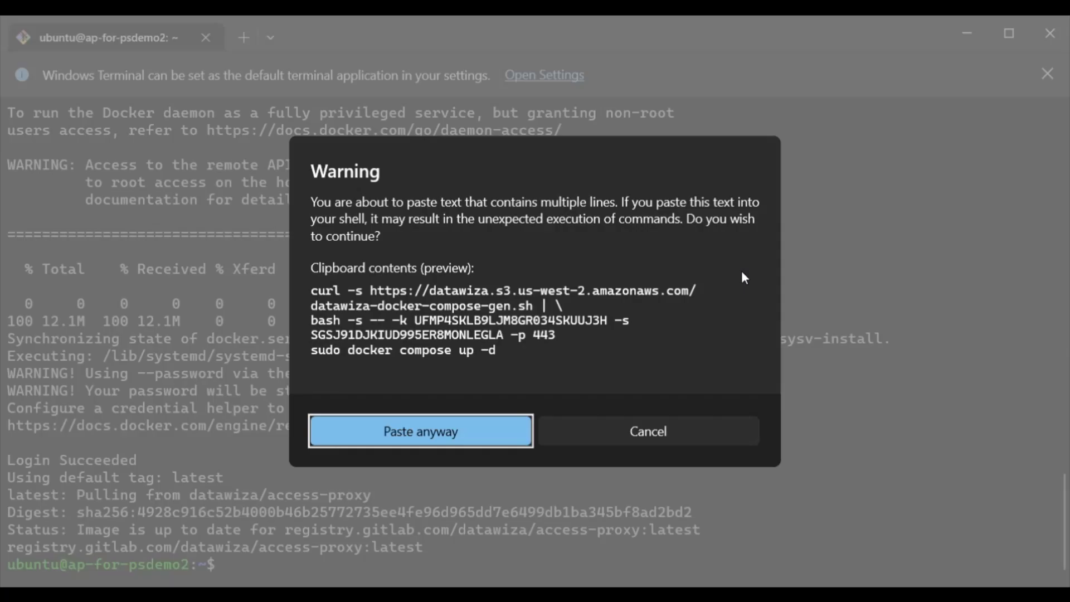
pyautogui.press('Return')
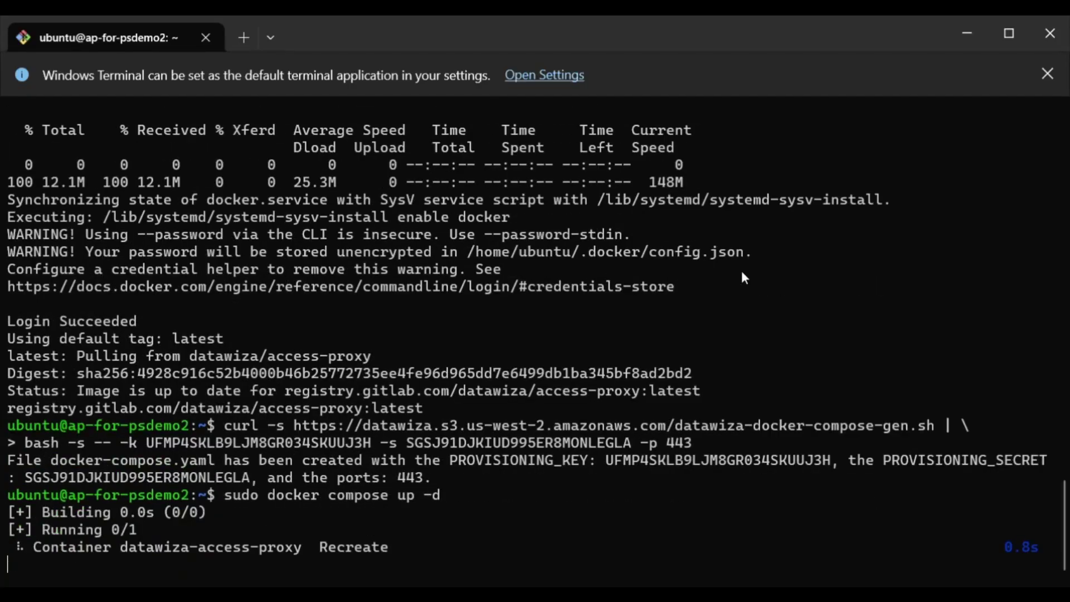